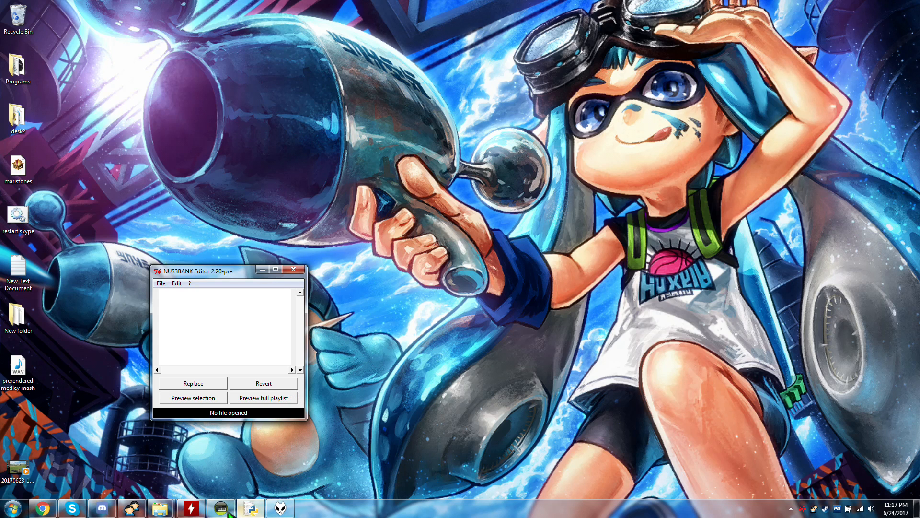
Switch to ACID Pro and set the project's audio sample rate to 48,000 Hz.
click(221, 508)
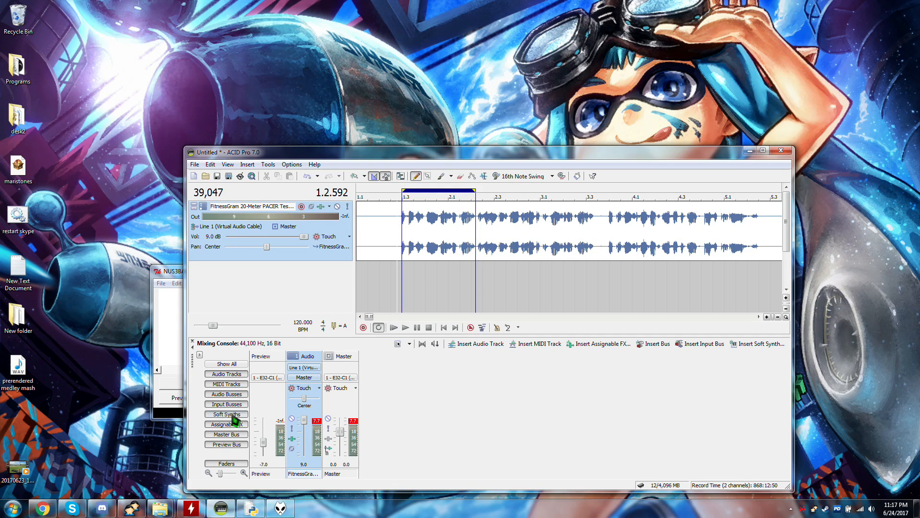
click(398, 343)
click(578, 260)
click(558, 300)
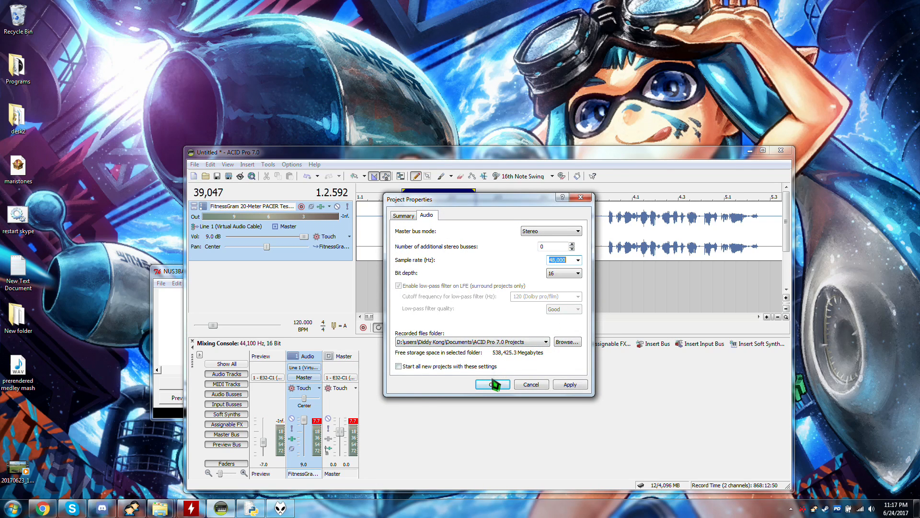
click(492, 384)
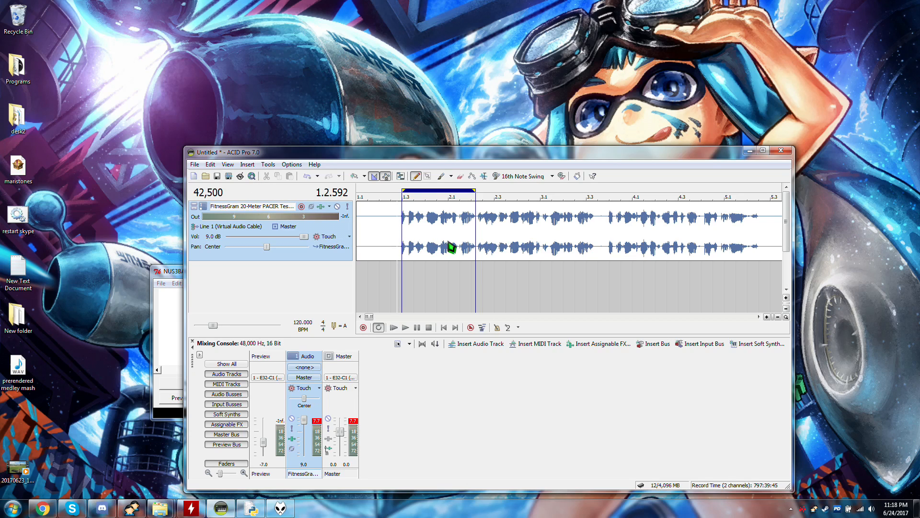
Set the FitnessGram event clip's channels to Left Only.
scroll(426, 239, up, 3)
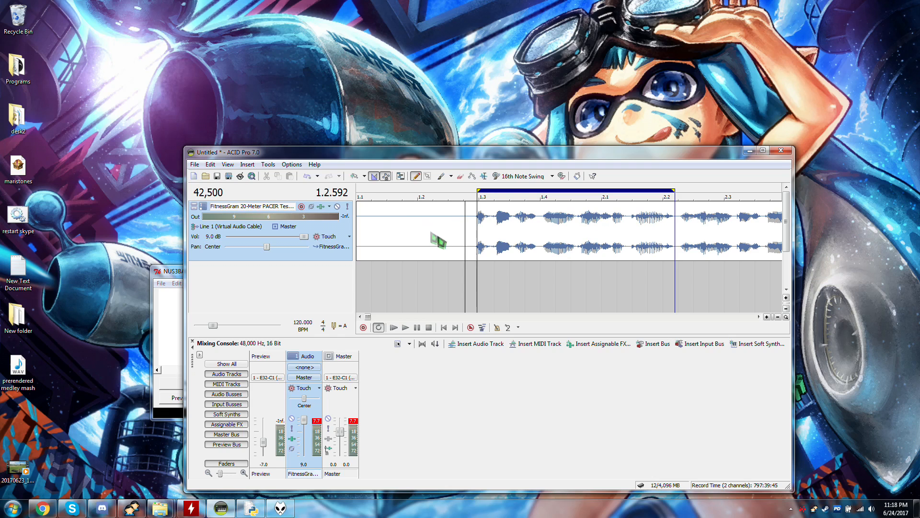
right_click(555, 235)
mouse_move(616, 236)
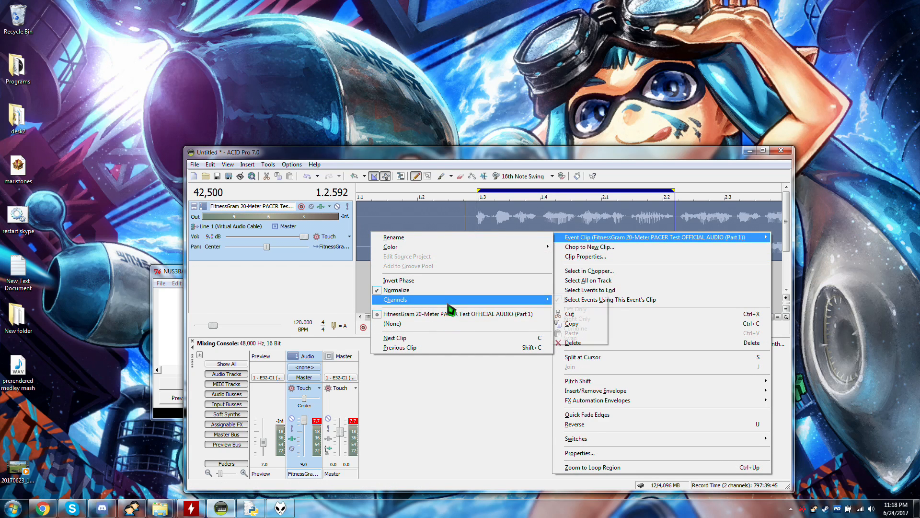
mouse_move(453, 300)
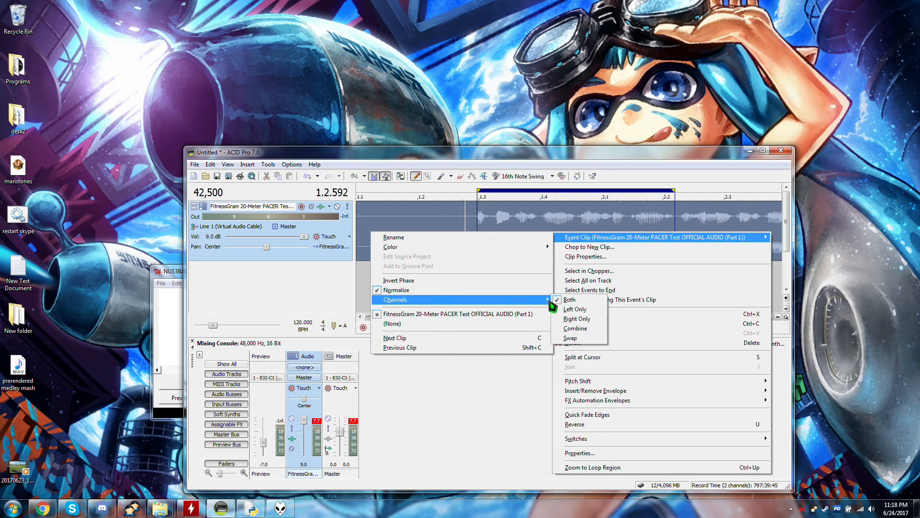
click(586, 312)
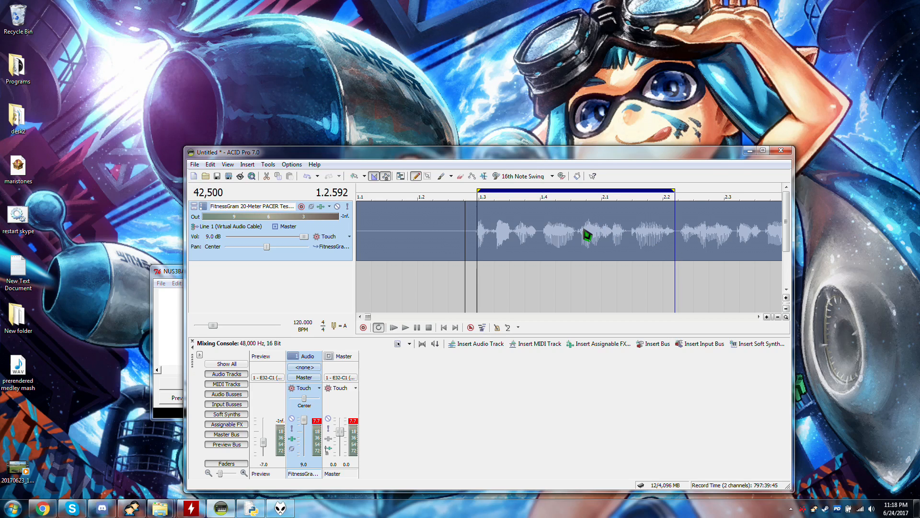
Undo the event clip's channel change.
right_click(531, 233)
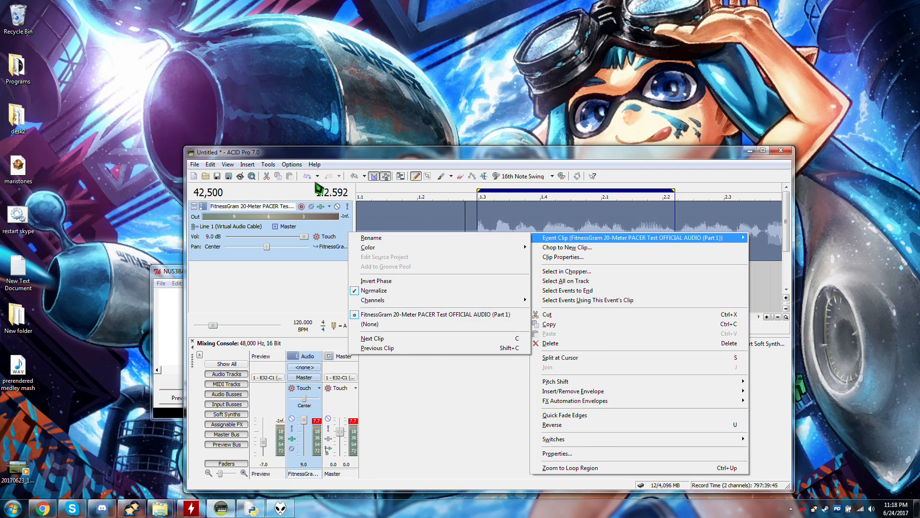
click(301, 180)
click(307, 177)
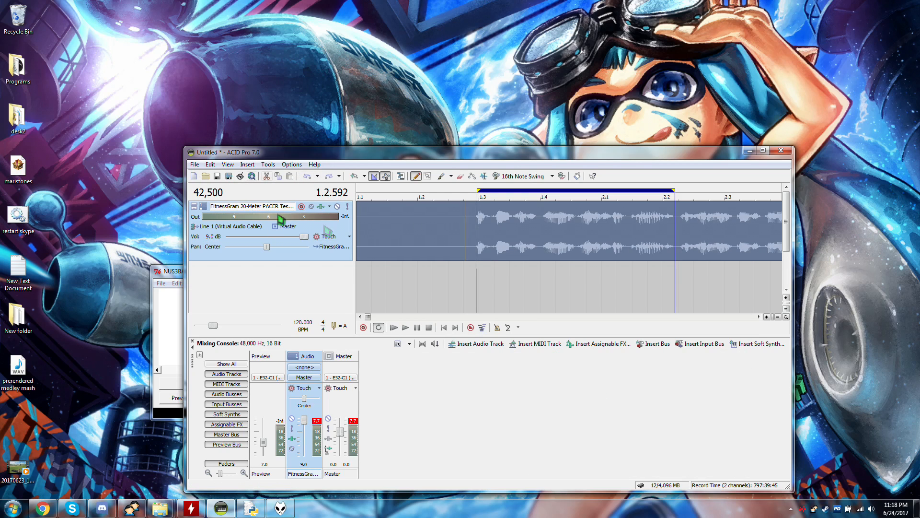
Begin rendering the loop region to the Desktop as a Microsoft Wave file named wave.wav.
click(228, 176)
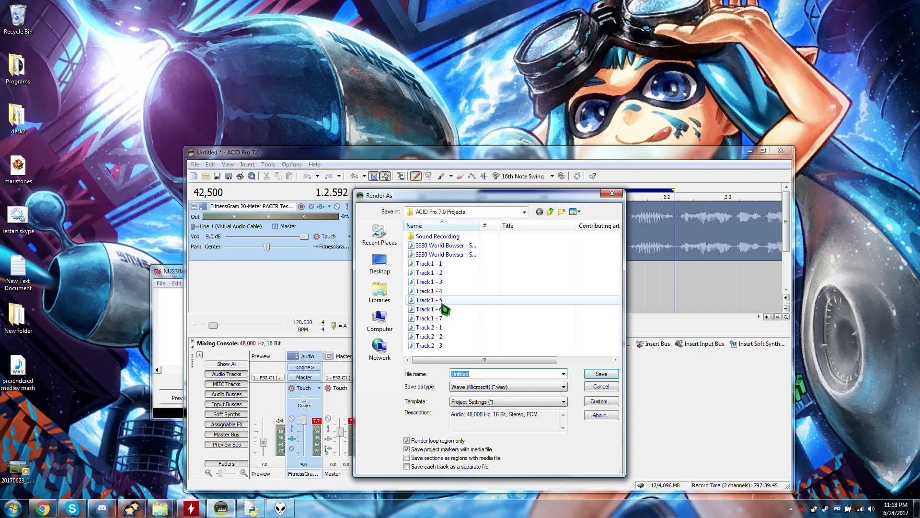
click(380, 262)
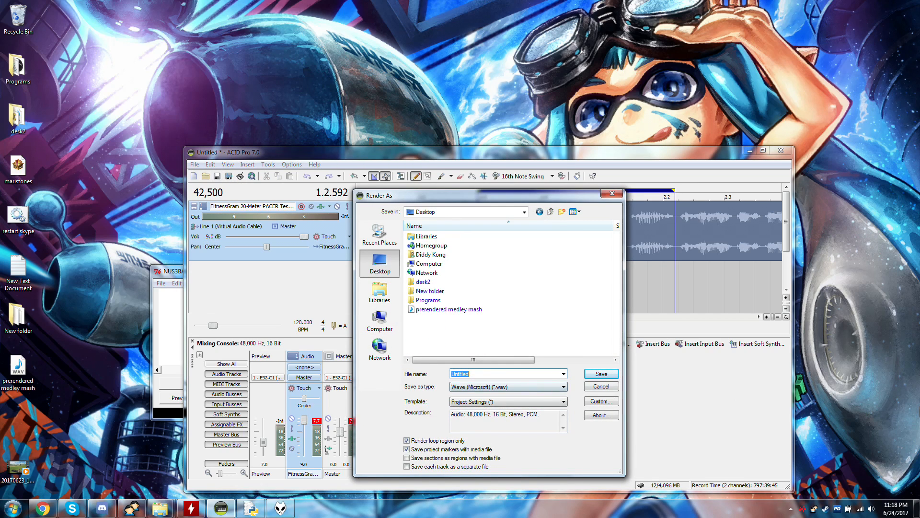
text(wave)
Set the render's custom channel format to Mono and save the rendered wave file.
click(588, 403)
click(470, 367)
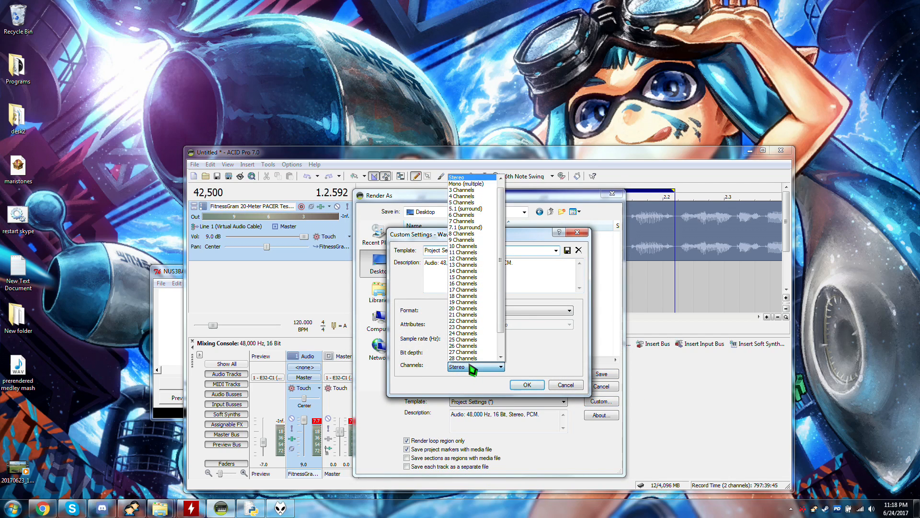
click(472, 366)
click(492, 367)
click(488, 360)
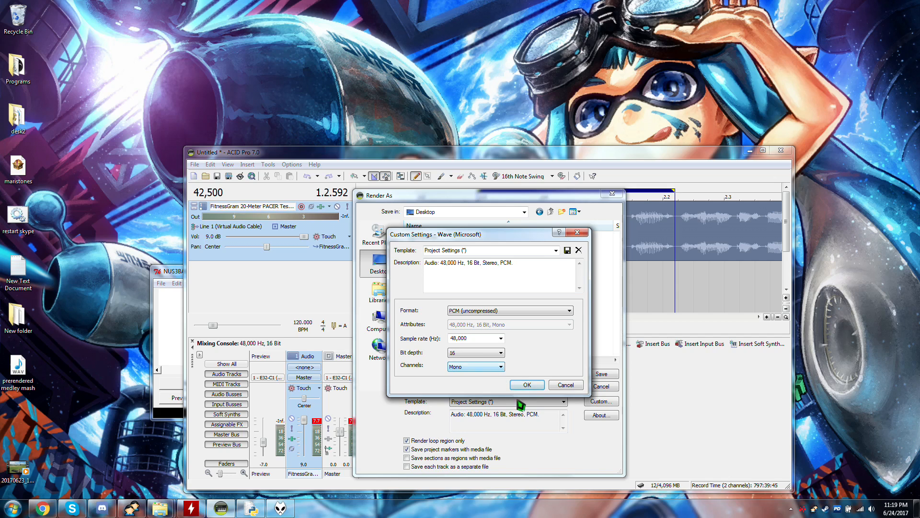
click(531, 385)
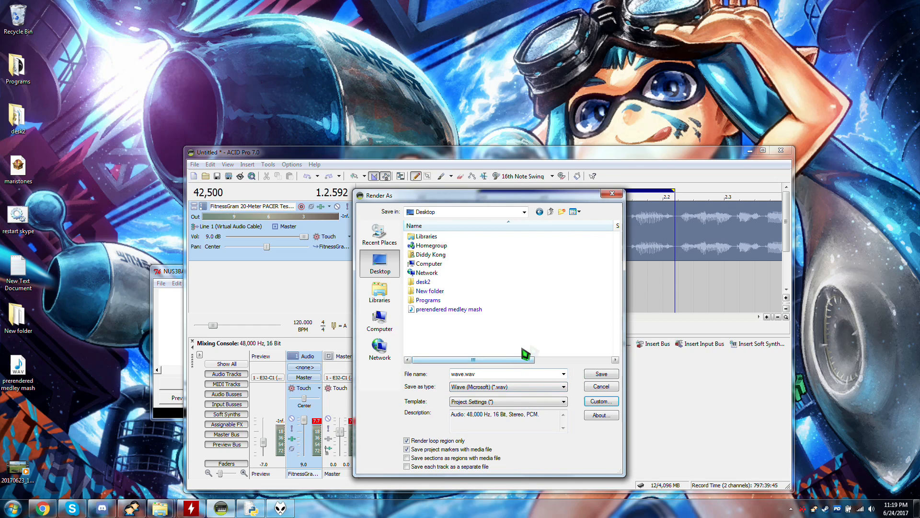
click(602, 374)
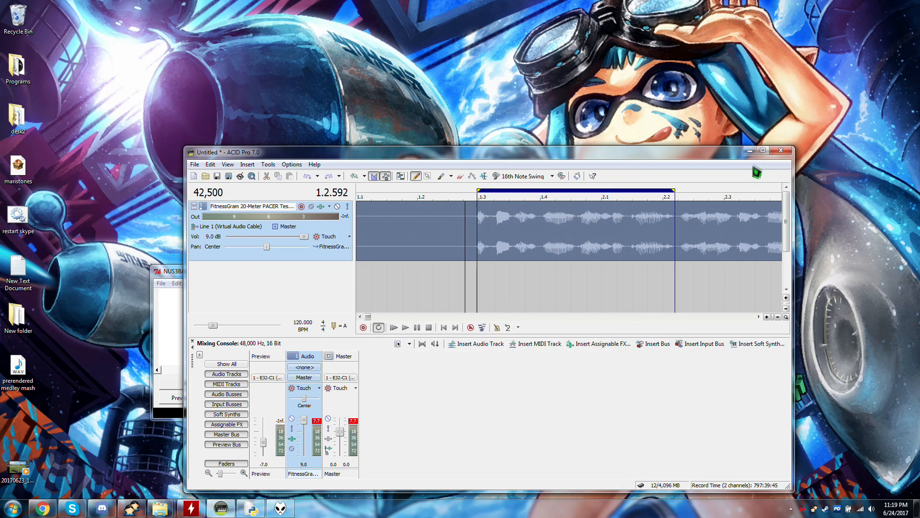
Switch to Windows Explorer, open the exeLib folder in NUS3BANK-Editor-master, and move the wave audio file from the desktop into it.
click(750, 151)
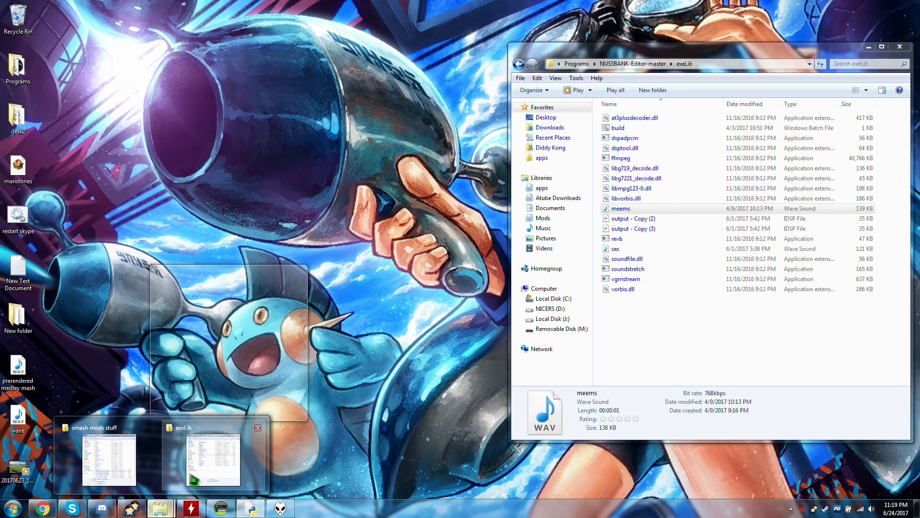
click(212, 472)
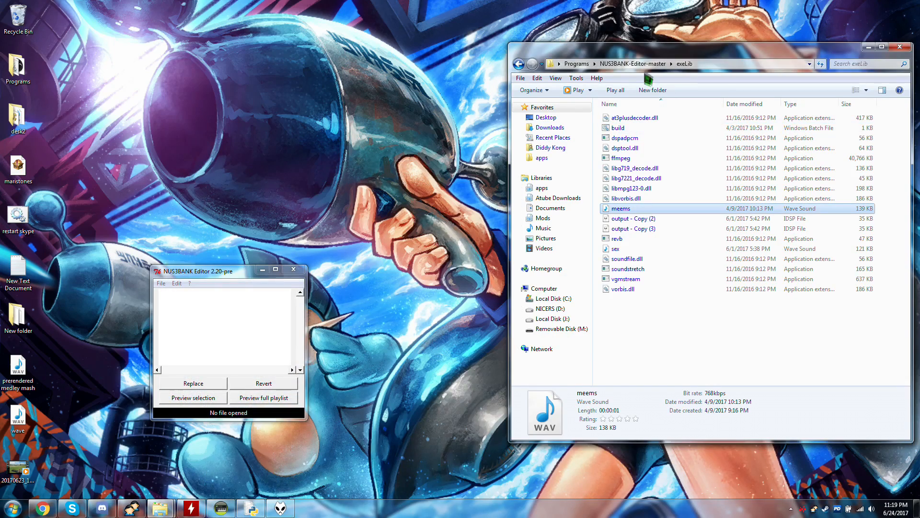
drag(649, 50, 595, 64)
click(578, 78)
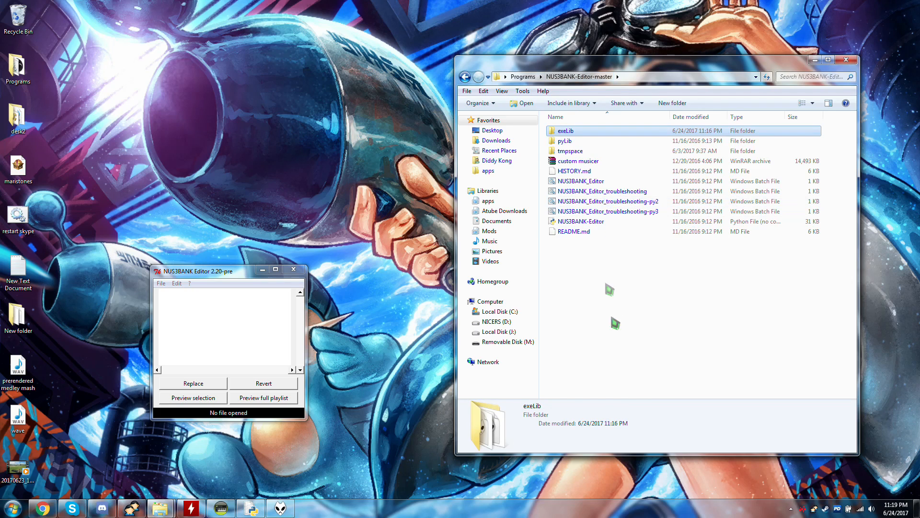
double_click(584, 132)
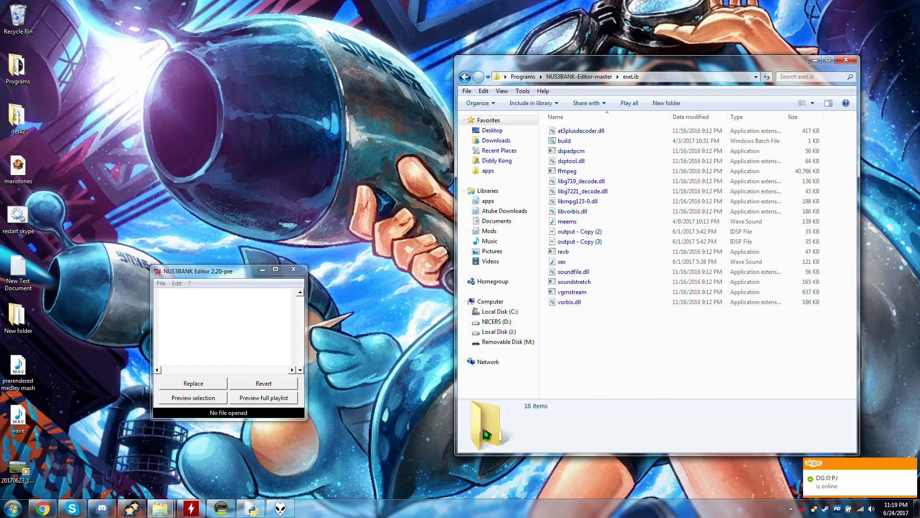
drag(19, 413, 560, 349)
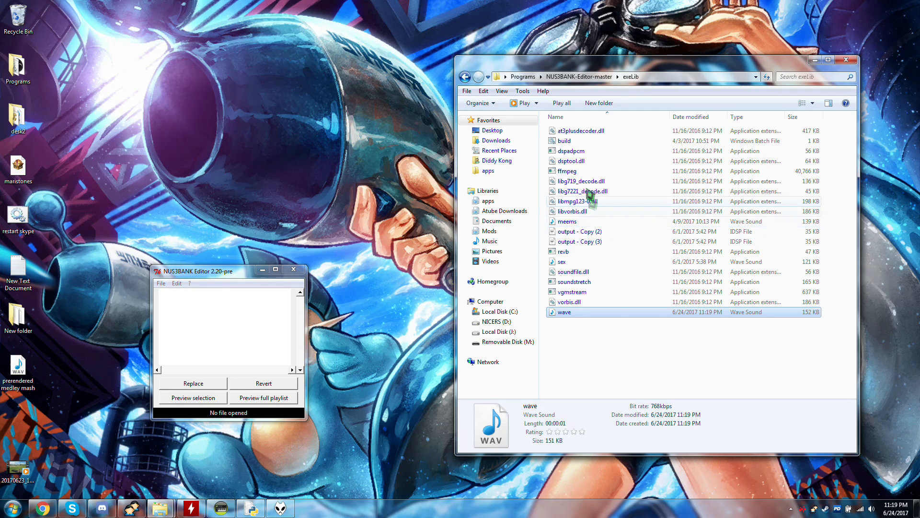
Open the build batch file in Notepad to review its conversion commands, and close it unchanged.
right_click(578, 146)
click(570, 141)
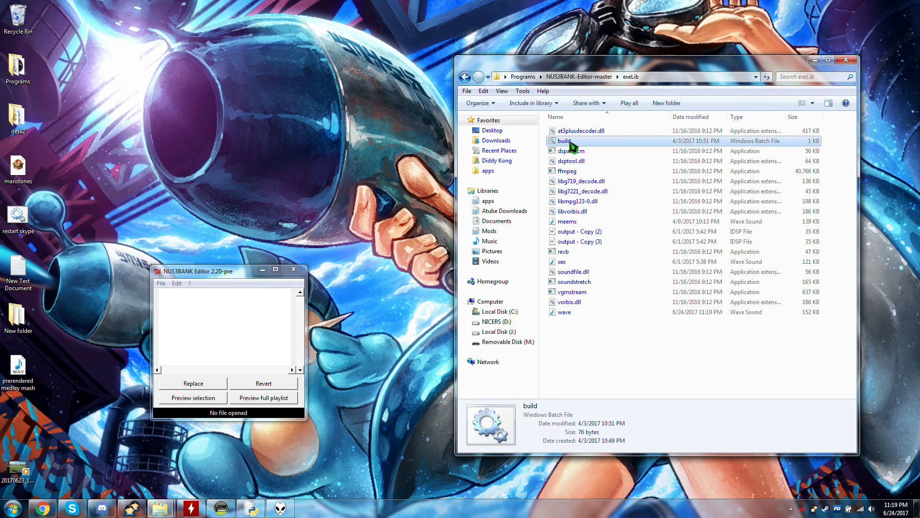
right_click(570, 141)
click(590, 161)
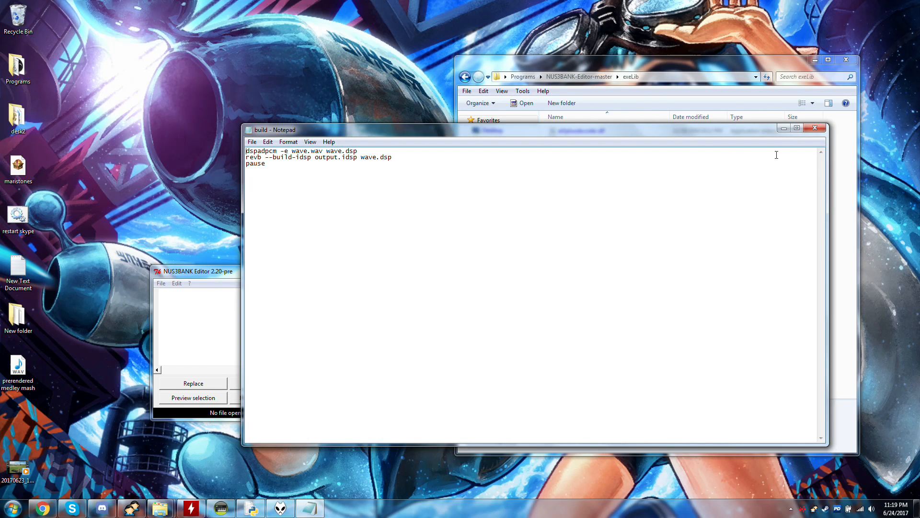
click(815, 128)
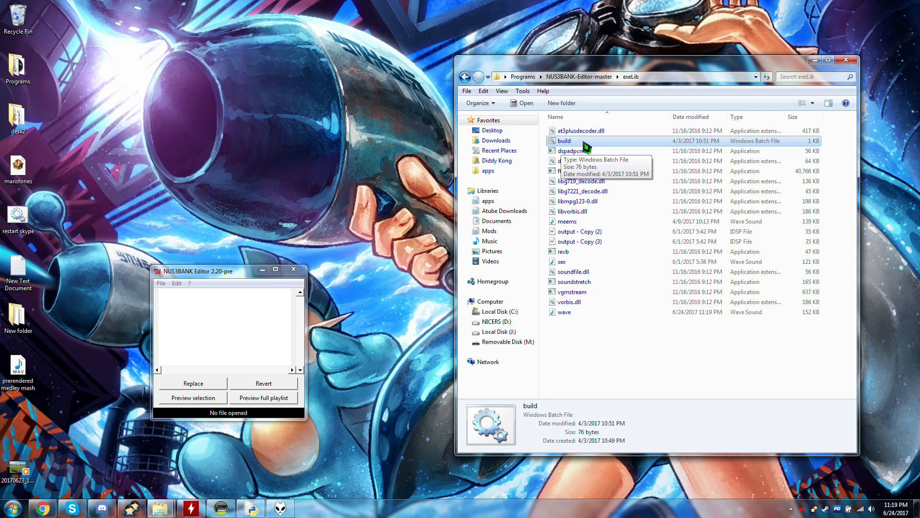
Run the build batch file to convert wave.wav to output.idsp and dismiss the command window.
double_click(585, 142)
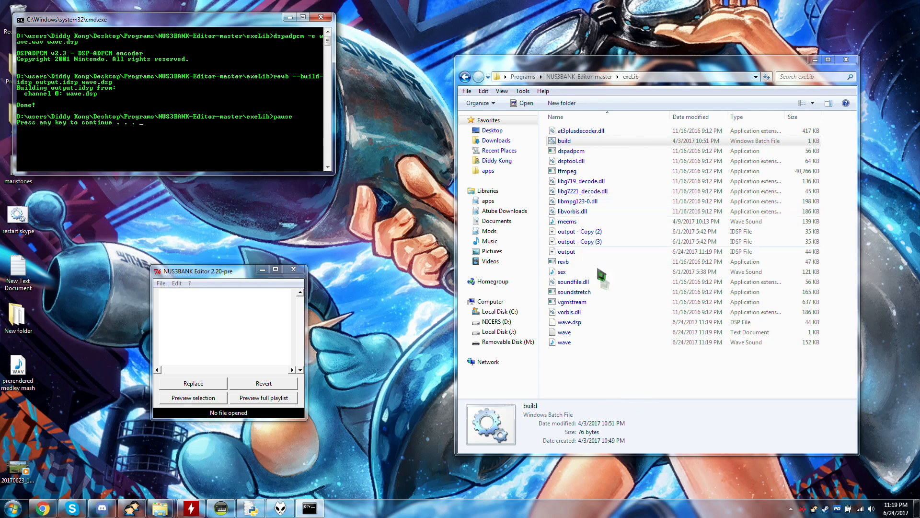
click(571, 251)
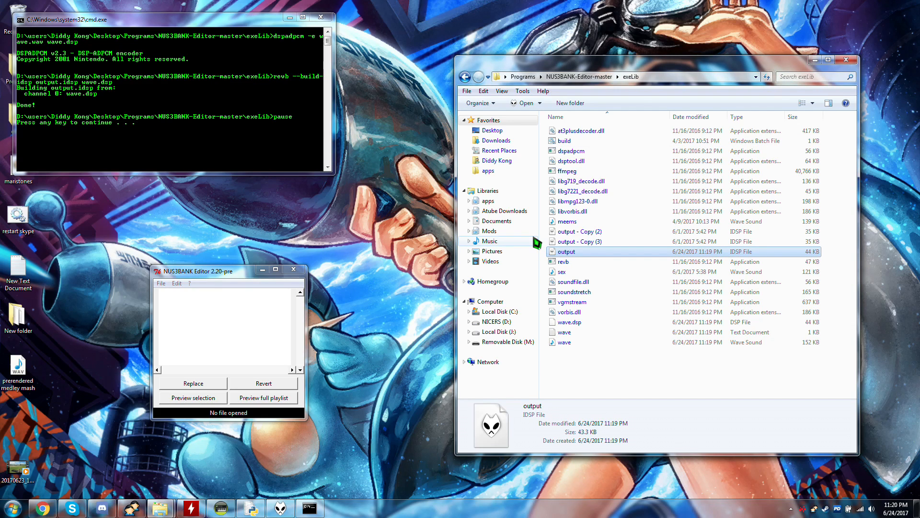
click(266, 47)
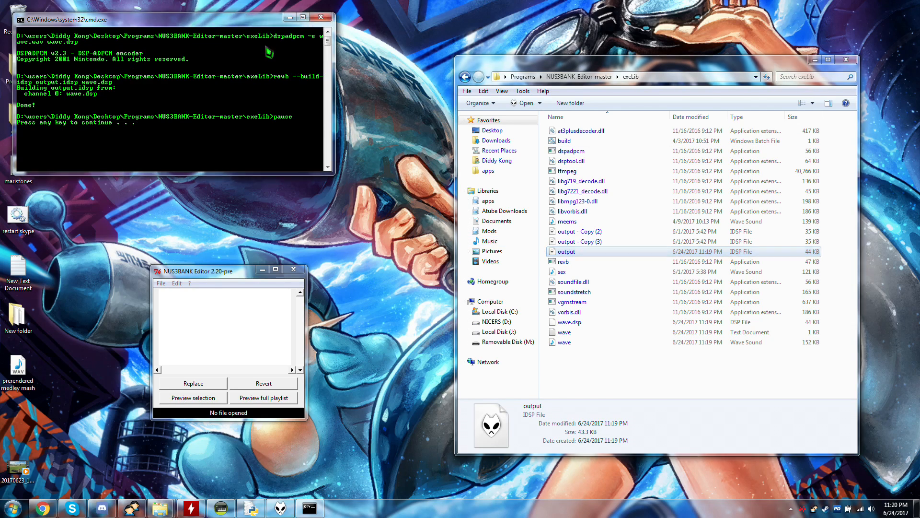
key(space)
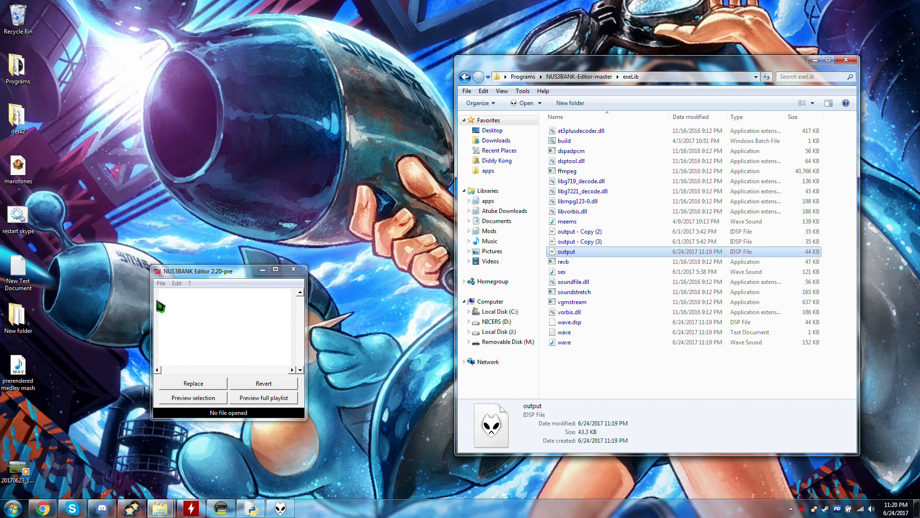
Open snd_se_narration_characall.nus3bank from the smash mods stuff folder inside desk2 in NUS3BANK Editor.
click(161, 283)
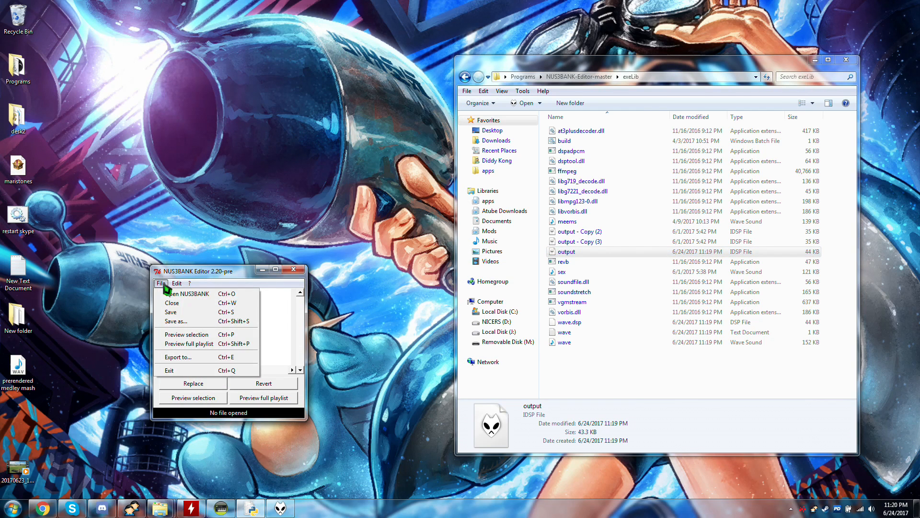
click(163, 294)
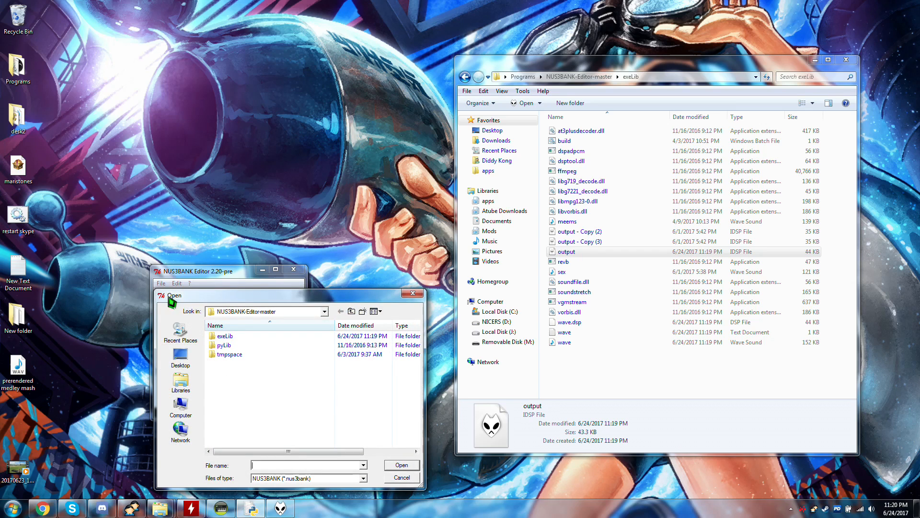
click(186, 367)
double_click(237, 382)
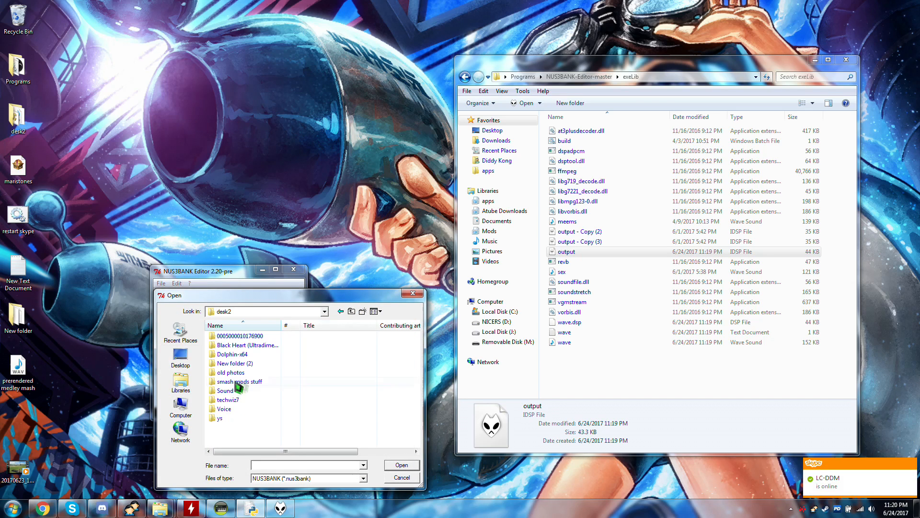
double_click(232, 391)
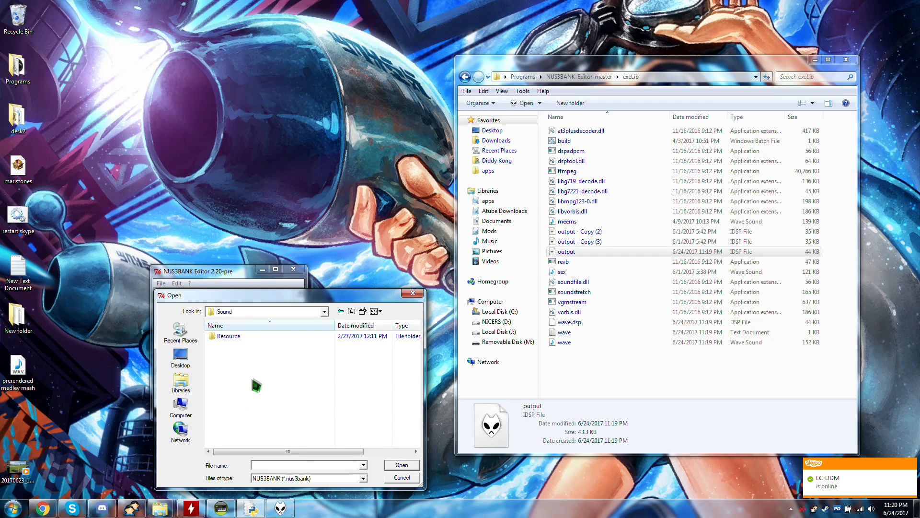
double_click(228, 337)
double_click(240, 382)
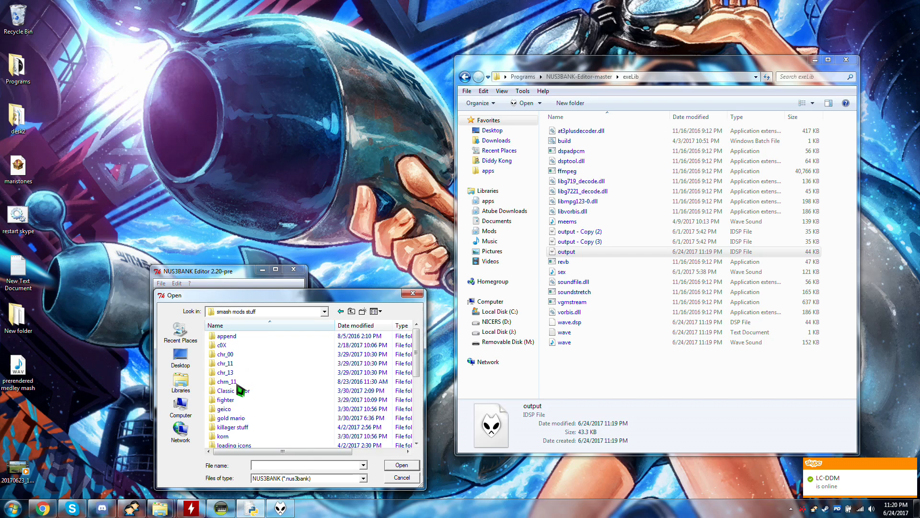
scroll(263, 418, down, 5)
scroll(263, 418, up, 5)
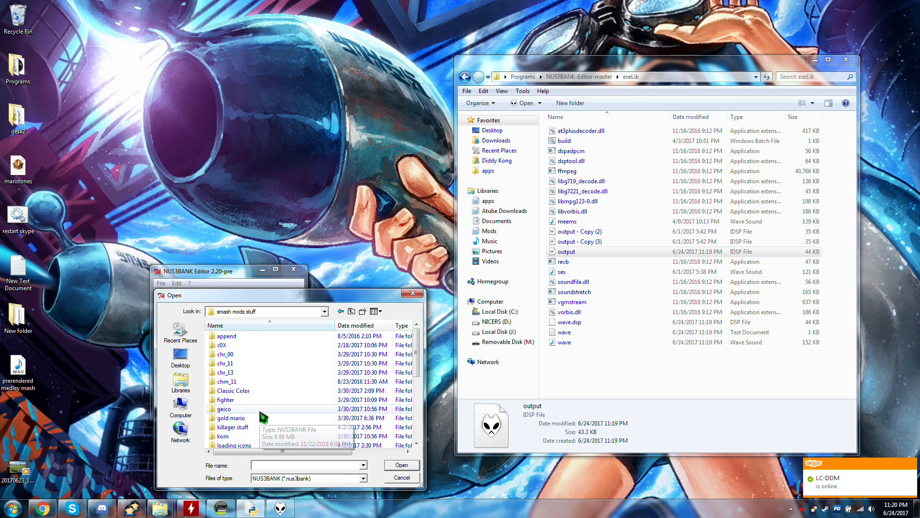
scroll(263, 418, down, 5)
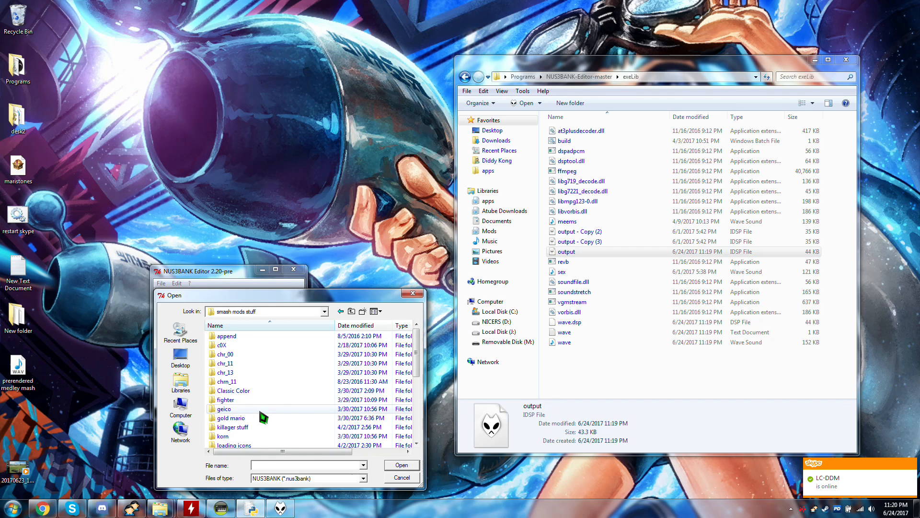
scroll(263, 418, down, 4)
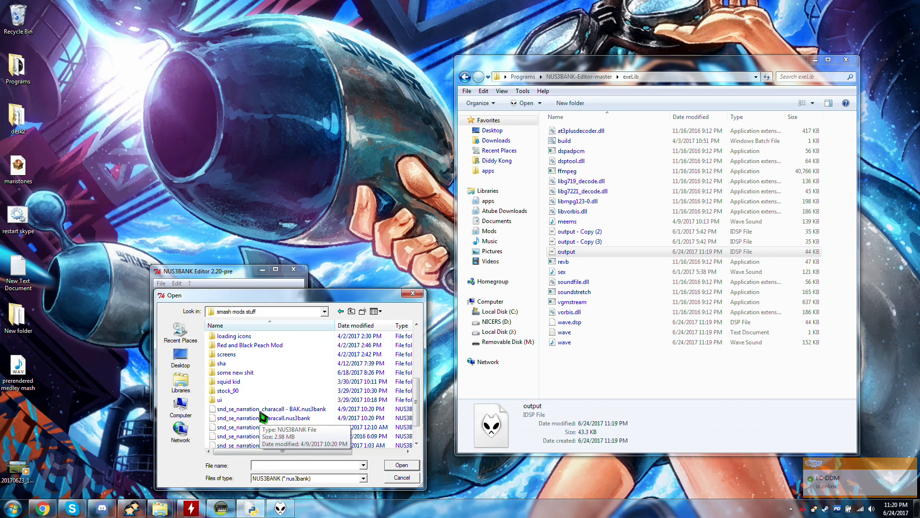
click(232, 420)
double_click(288, 419)
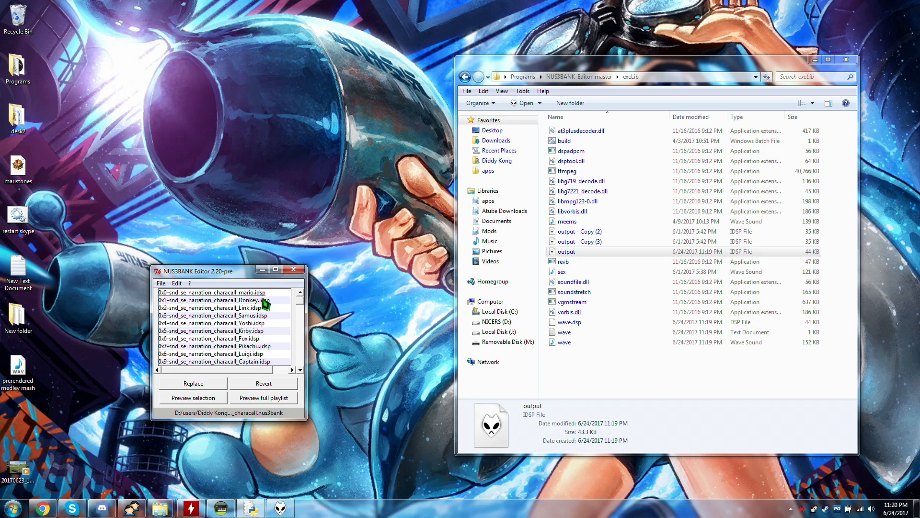
Check the actions available for the Donkey narration entry and dismiss them without choosing one.
click(247, 340)
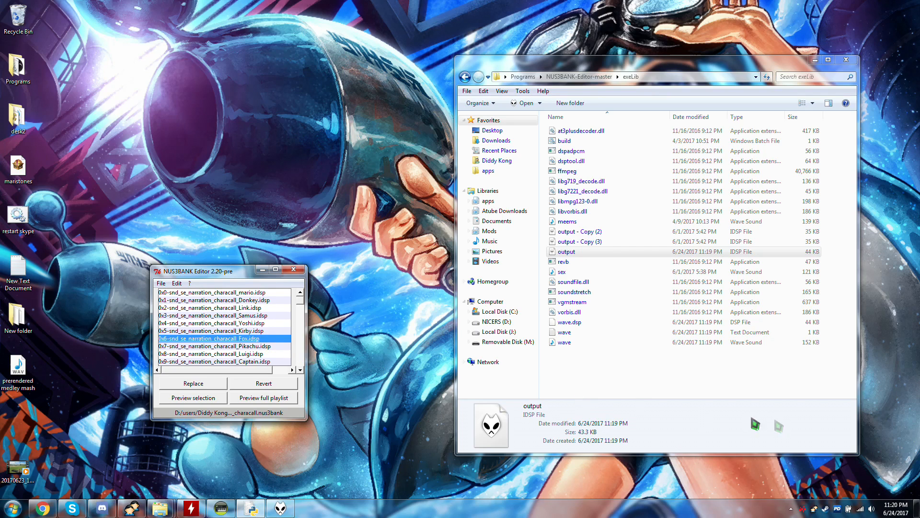
right_click(232, 300)
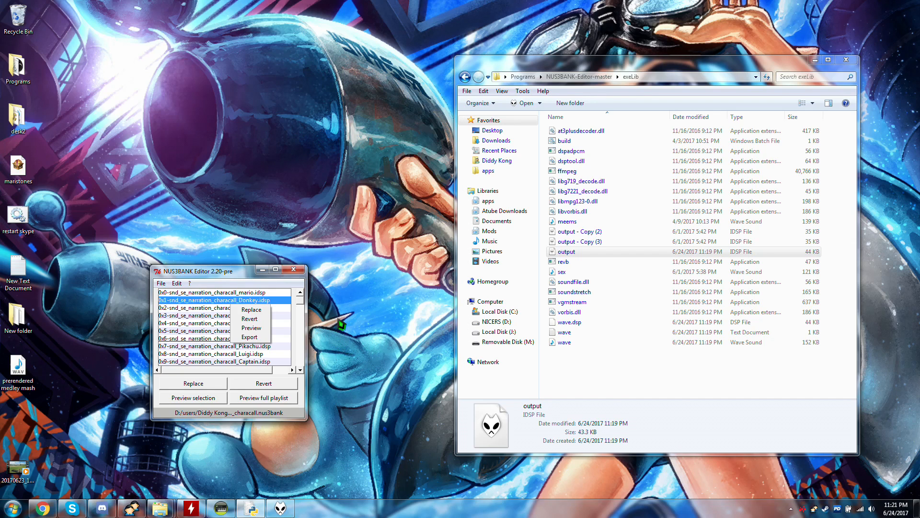
click(210, 318)
Look through the character narration entries and select 0x32-snd_se_narration_characall_Wiifit.idsp as the sound to replace.
scroll(221, 318, down, 4)
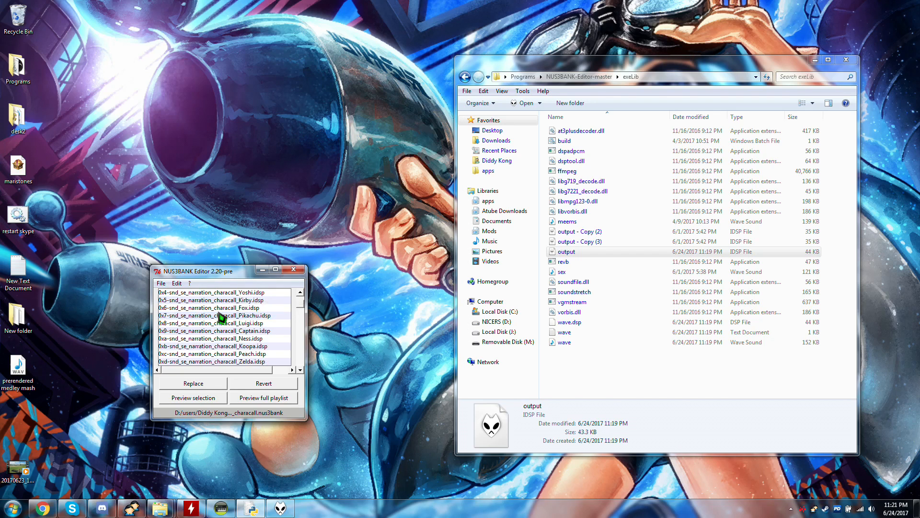
scroll(219, 313, up, 3)
scroll(220, 313, down, 2)
scroll(263, 324, down, 1)
scroll(264, 329, down, 2)
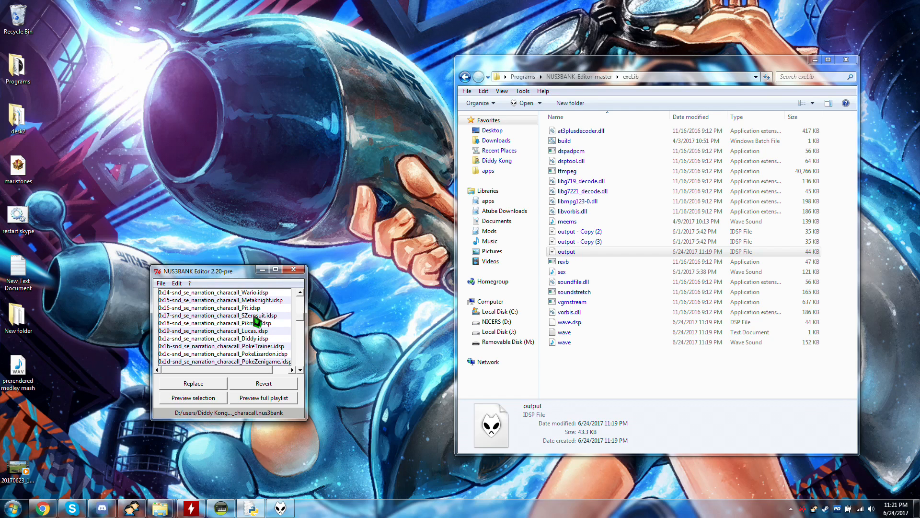
scroll(256, 323, down, 2)
scroll(260, 331, down, 2)
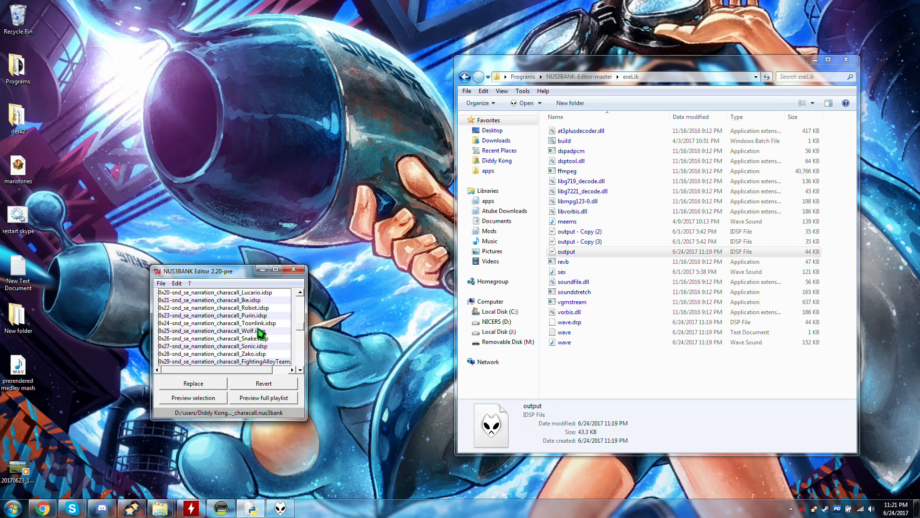
scroll(261, 328, down, 4)
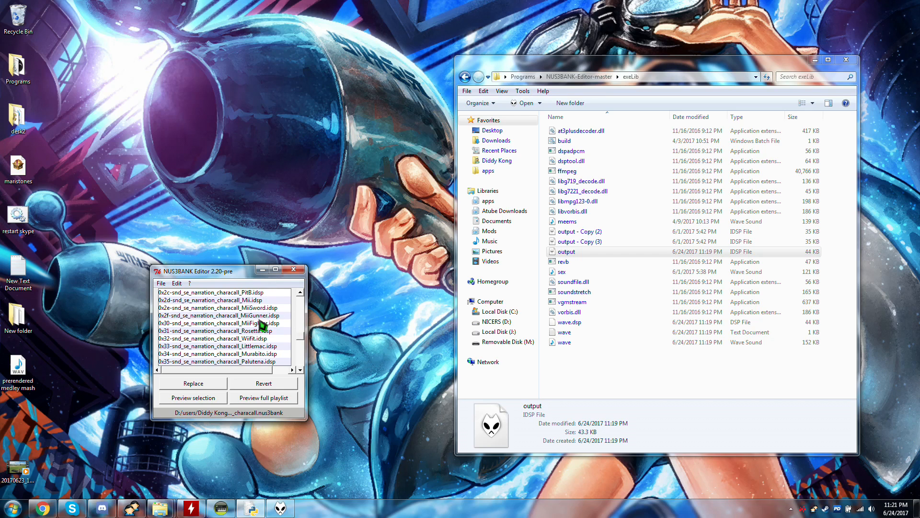
scroll(259, 322, down, 3)
scroll(257, 320, up, 2)
scroll(256, 320, up, 2)
scroll(281, 328, down, 3)
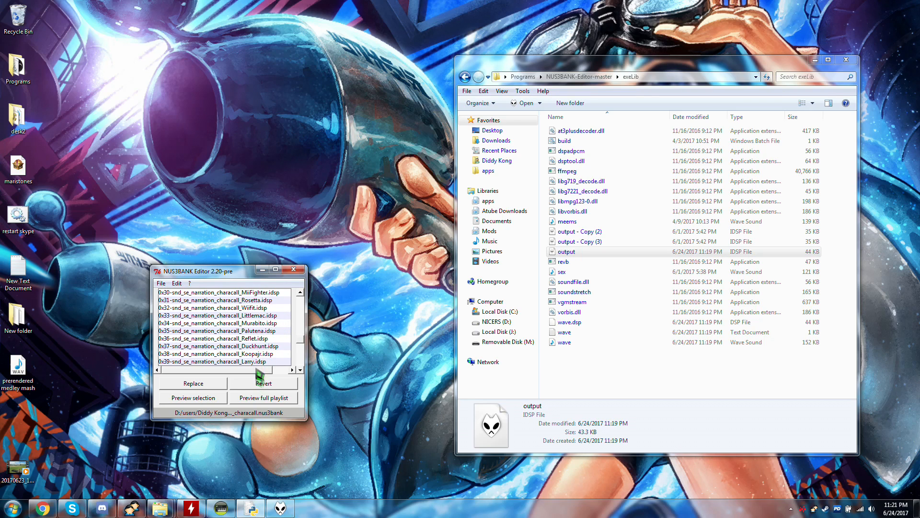
click(256, 324)
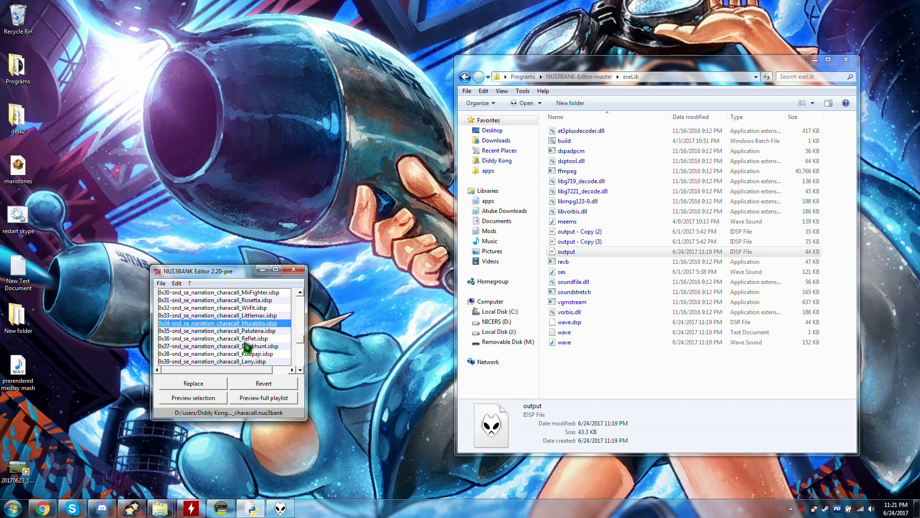
click(253, 307)
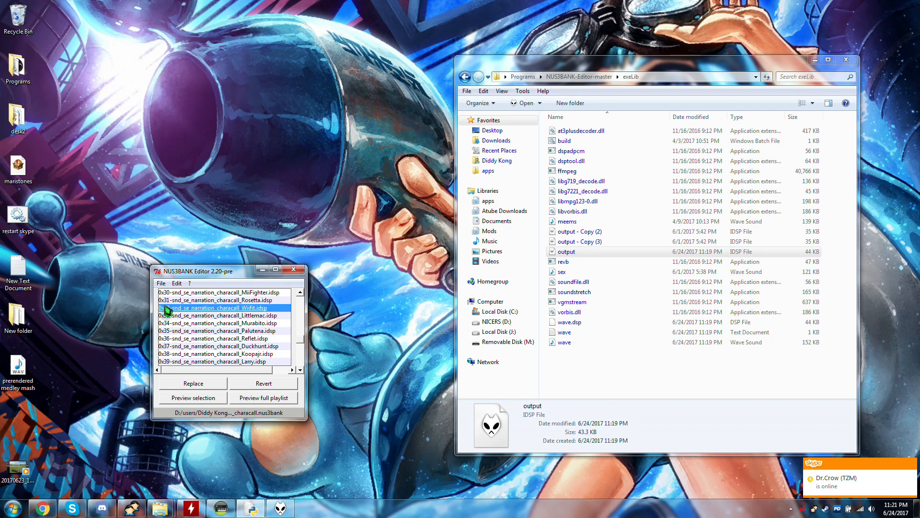
Find the extracted Wiifit narration file in the 5204 folder under tmpspace and copy its file name.
click(591, 78)
double_click(584, 151)
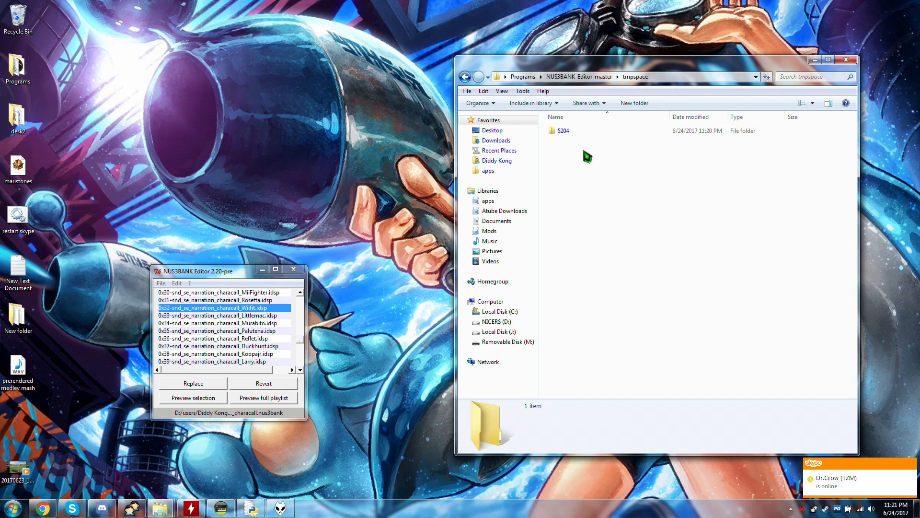
double_click(580, 133)
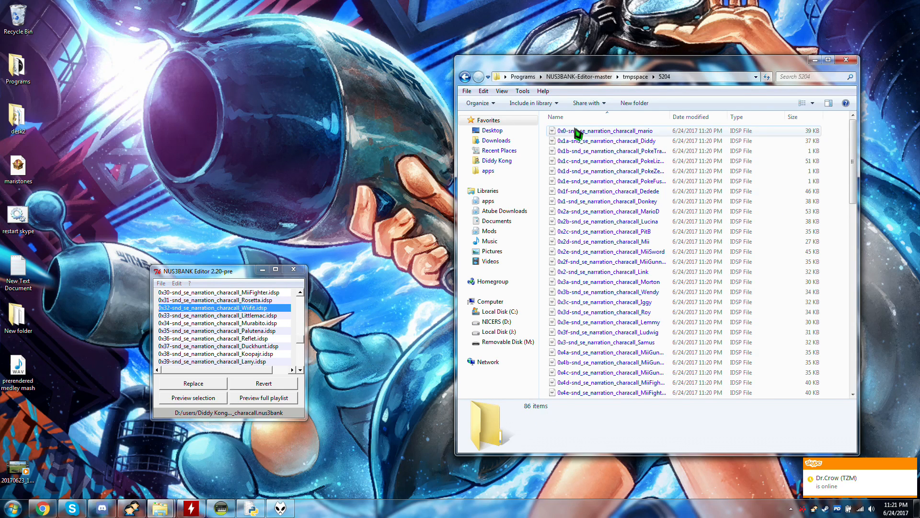
click(599, 231)
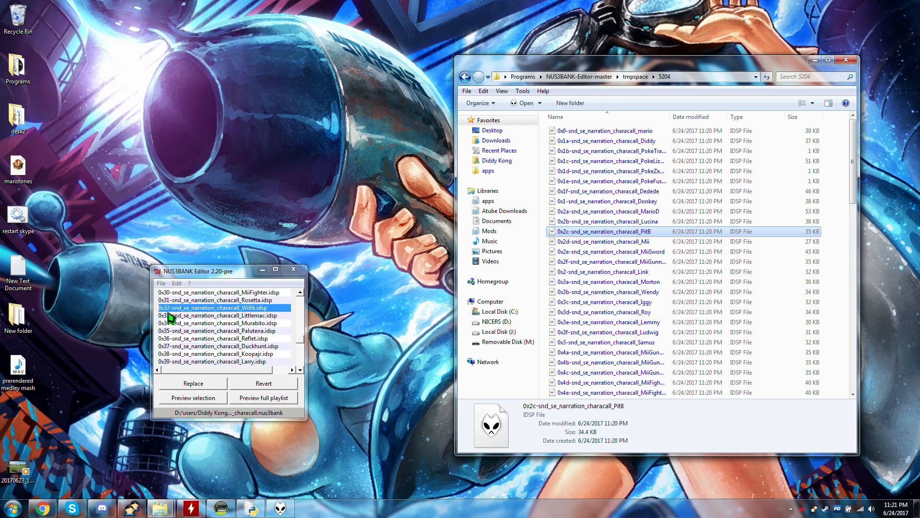
scroll(575, 242, down, 5)
scroll(576, 247, down, 13)
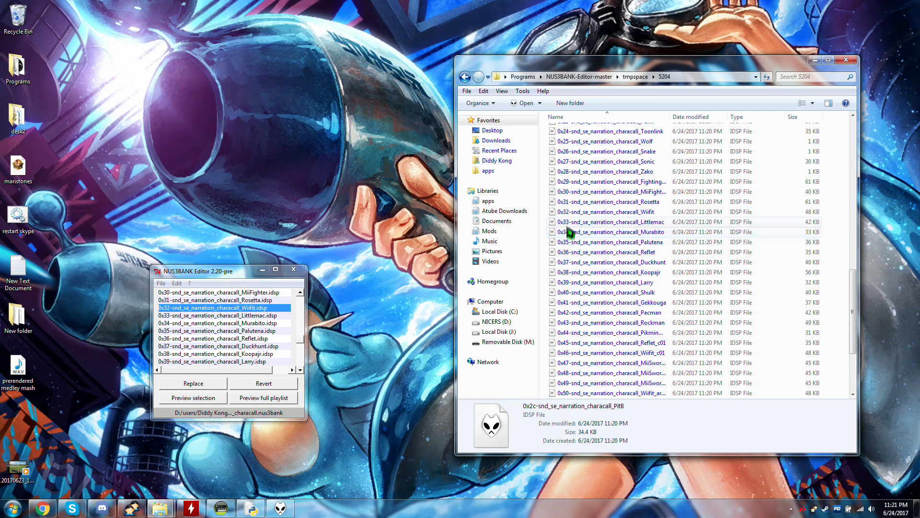
click(573, 212)
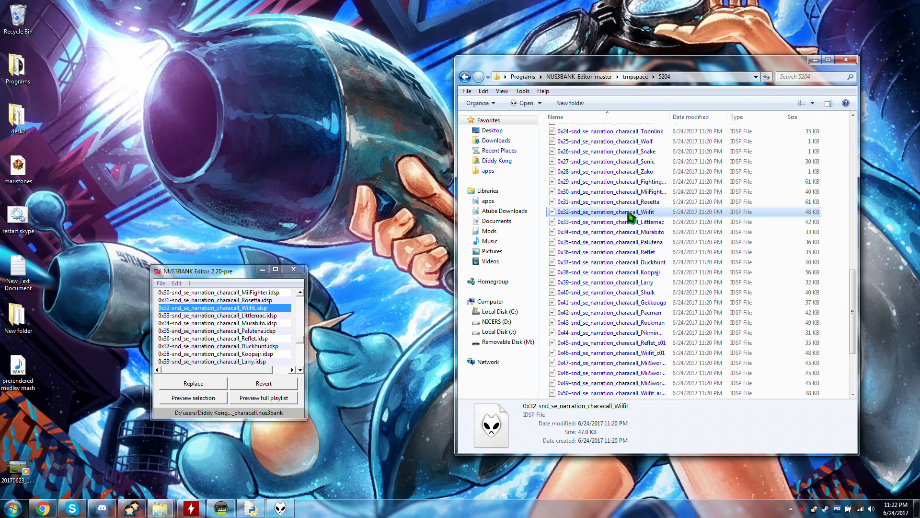
click(628, 212)
key(ctrl+c)
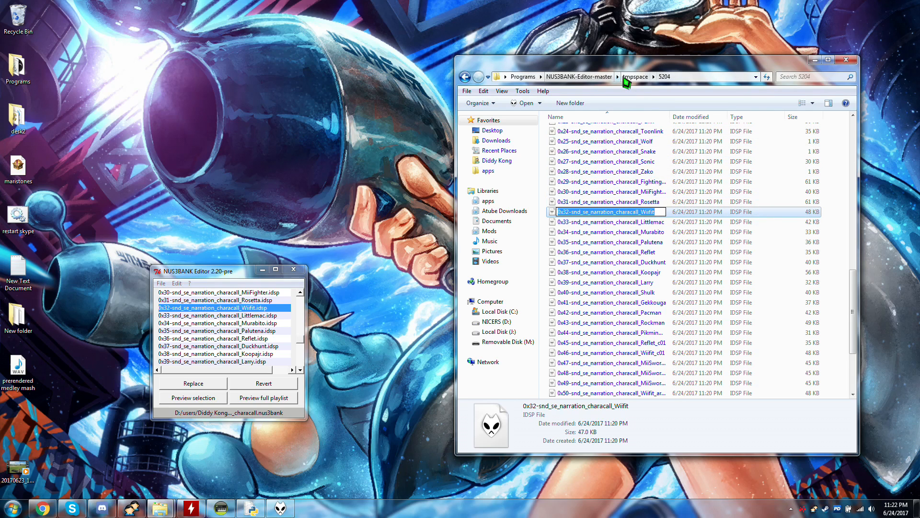
Return to the exeLib folder and rename the output IDSP file as 0x32-snd_se_narration_characall_Wiifit.
click(594, 76)
double_click(588, 130)
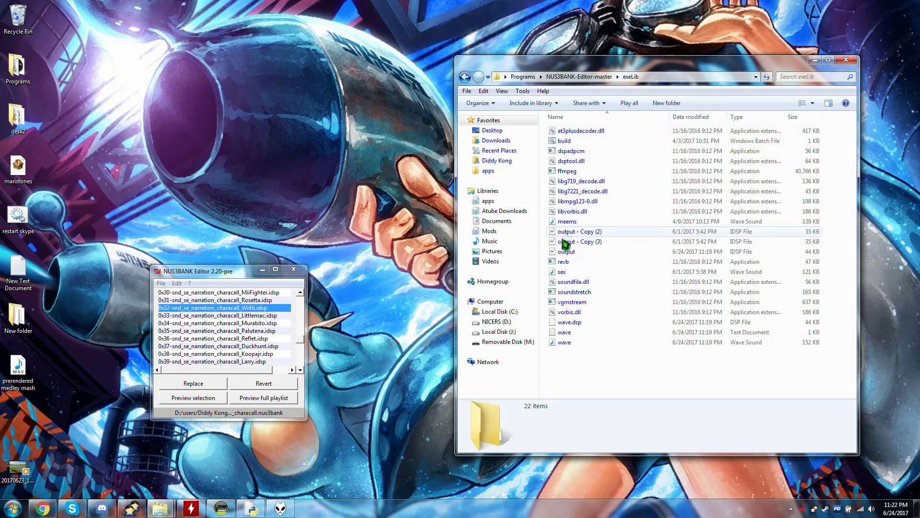
click(575, 257)
click(573, 255)
key(ctrl+v)
click(611, 221)
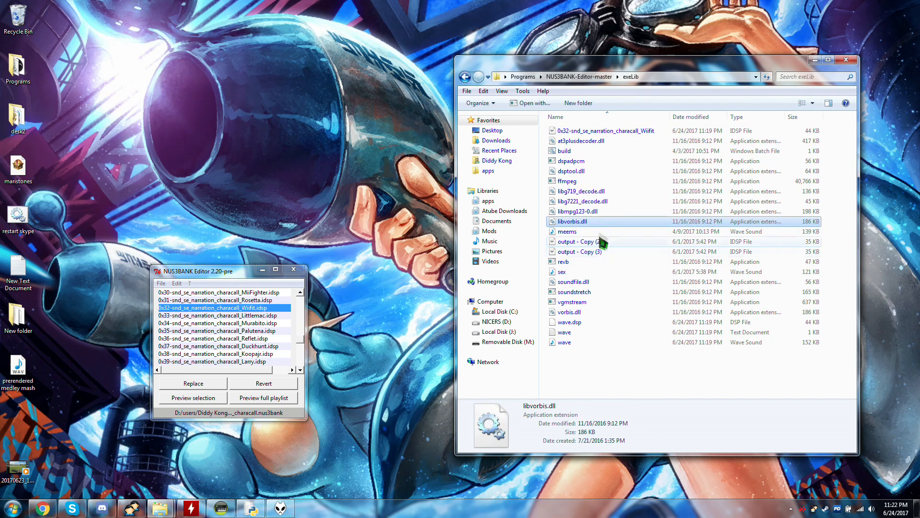
Try to move the renamed Wiifit IDSP file from exeLib into the 5204 folder under tmpspace, cancelling at the file conflict.
click(606, 132)
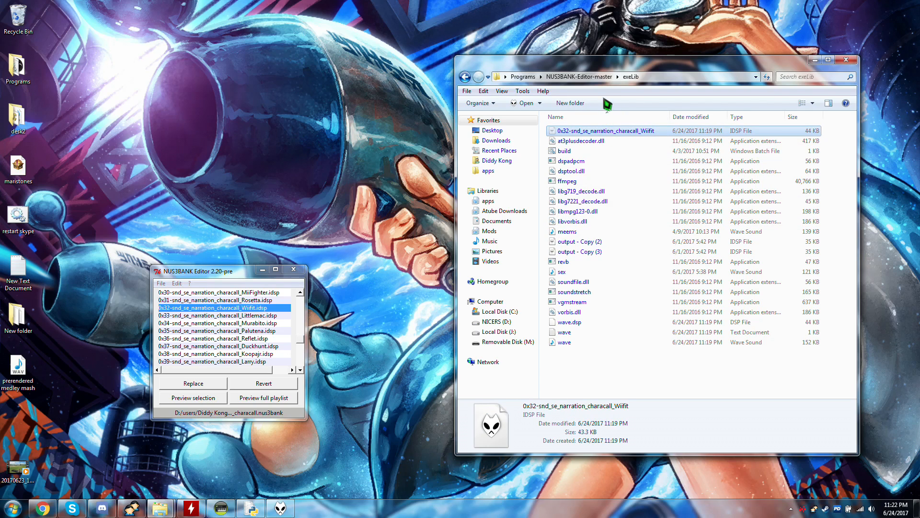
click(583, 79)
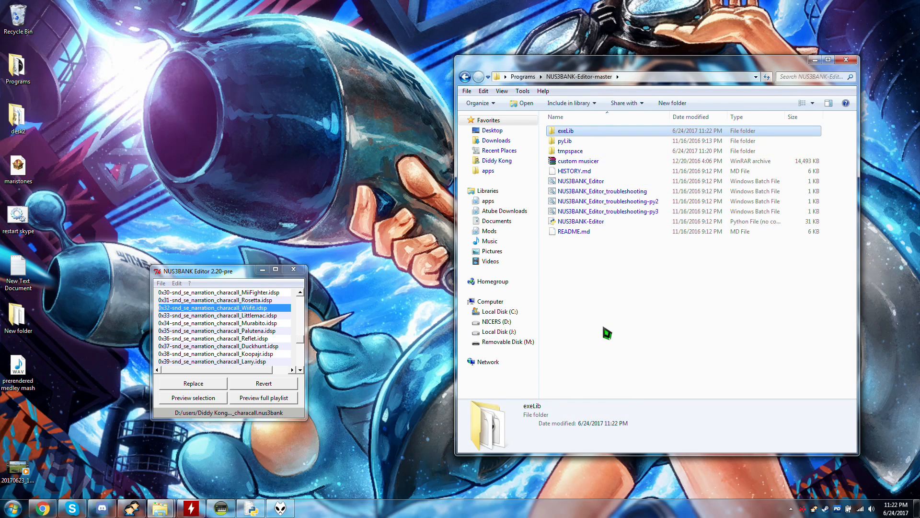
double_click(581, 152)
double_click(579, 134)
click(610, 235)
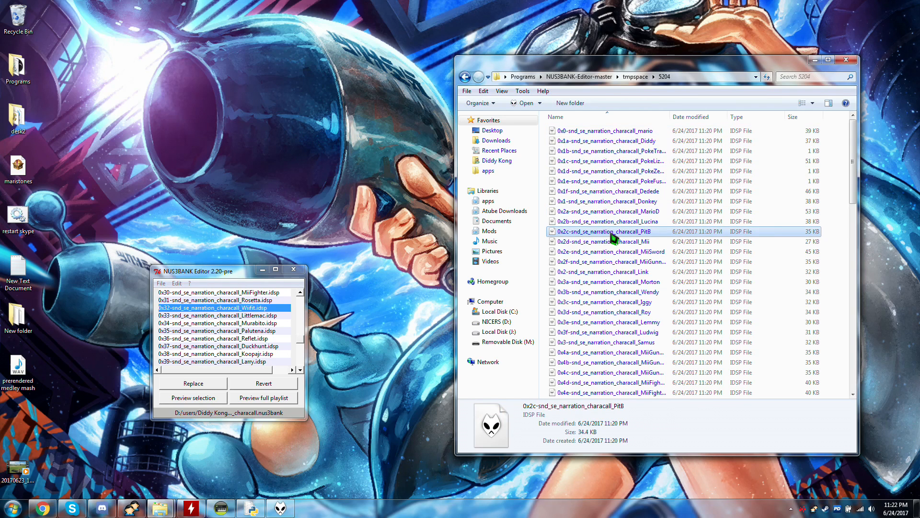
key(ctrl+v)
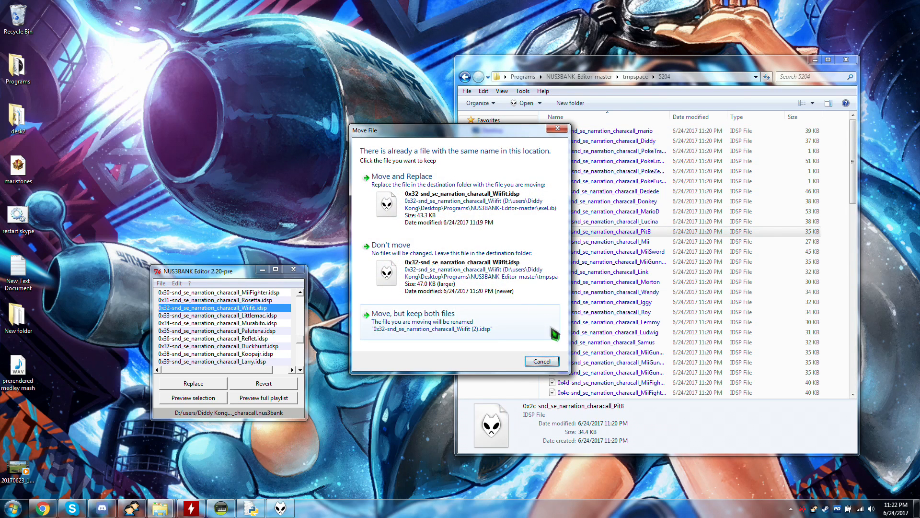
click(541, 361)
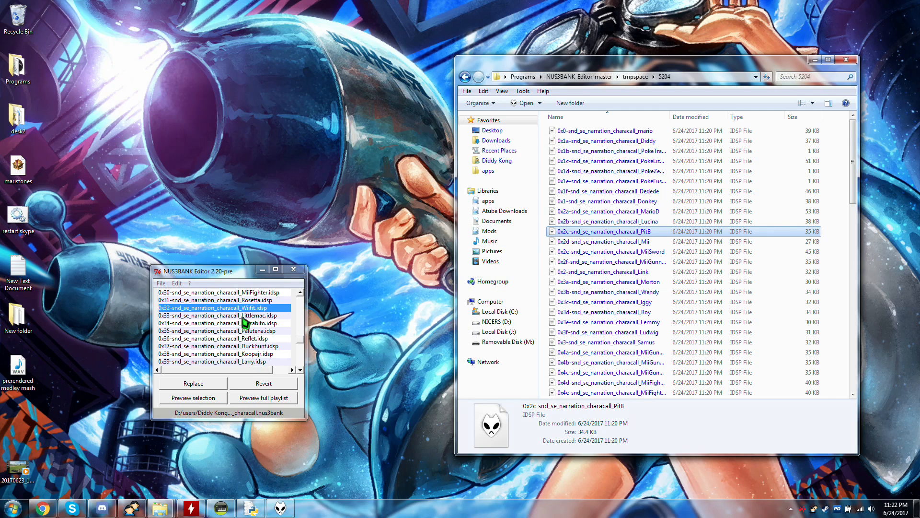
Start replacing the Wiifit narration entry and choose the wave sound from NUS3BANK-Editor-master's exeLib folder inside Programs on the Desktop.
right_click(249, 310)
click(266, 317)
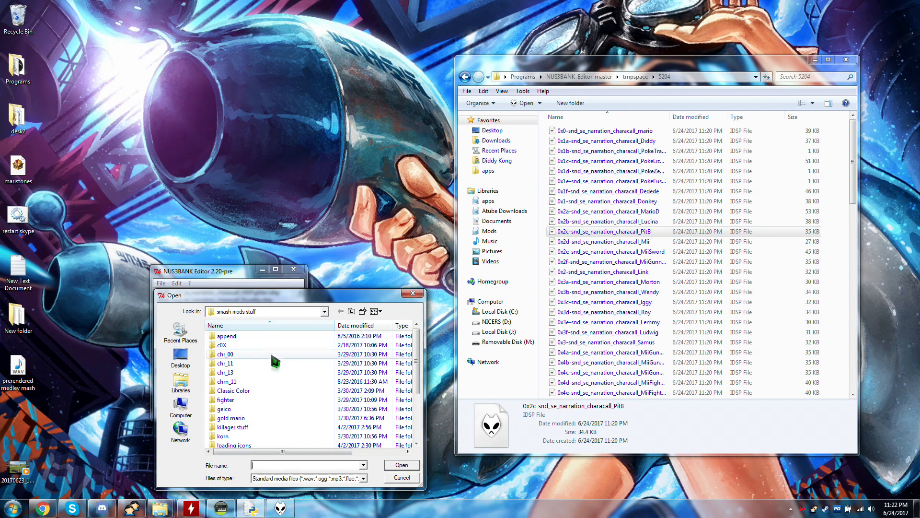
click(181, 354)
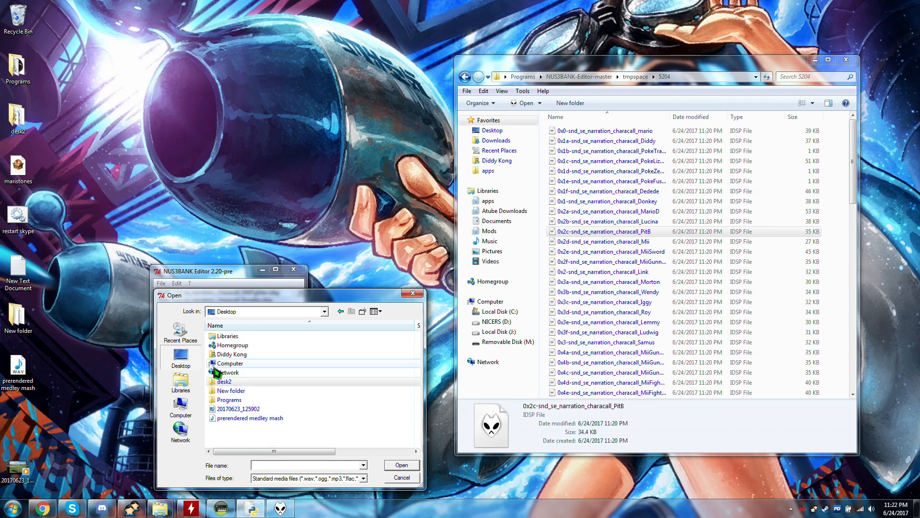
click(244, 381)
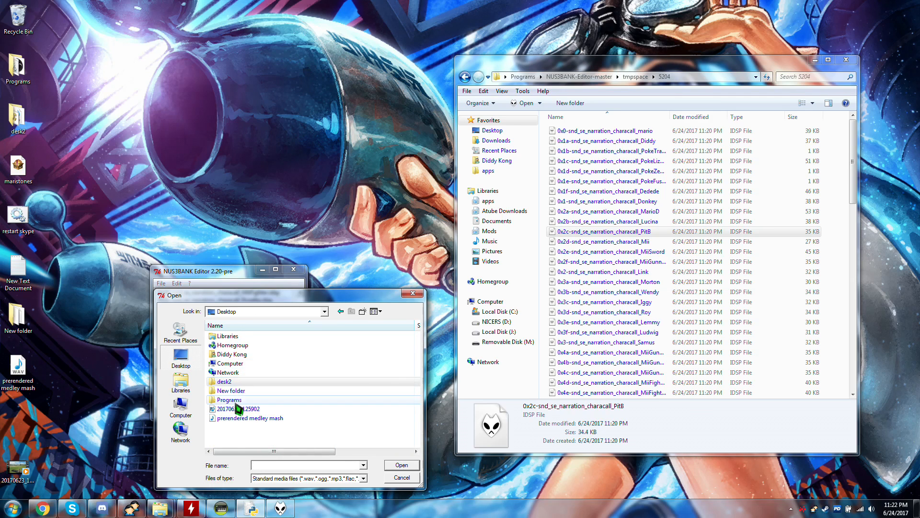
double_click(235, 399)
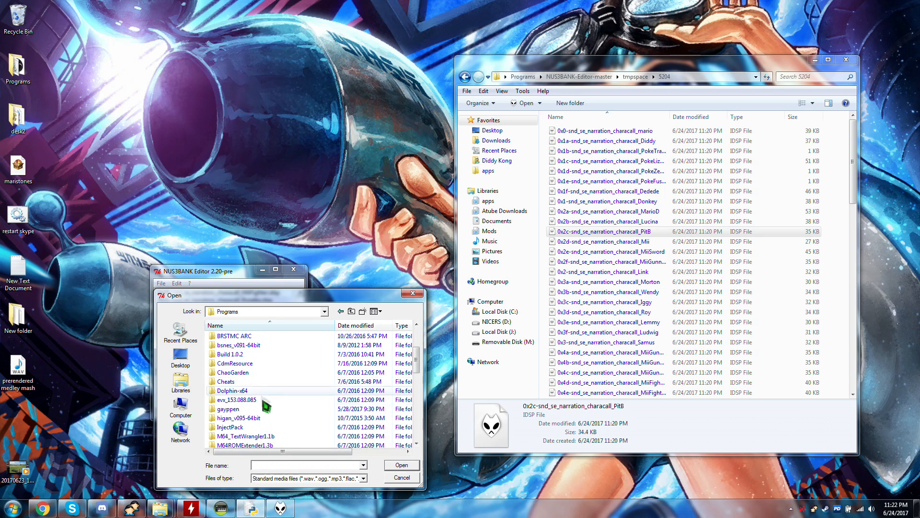
scroll(267, 413, down, 3)
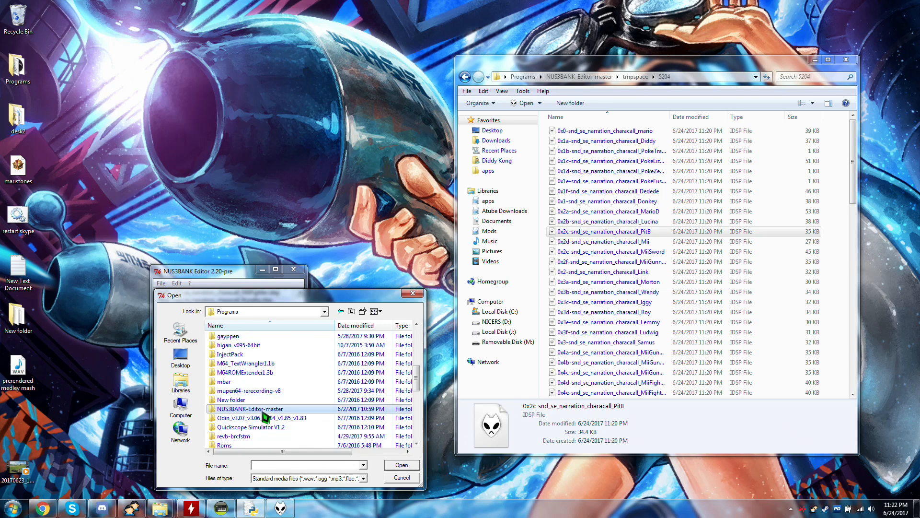
double_click(263, 409)
double_click(238, 345)
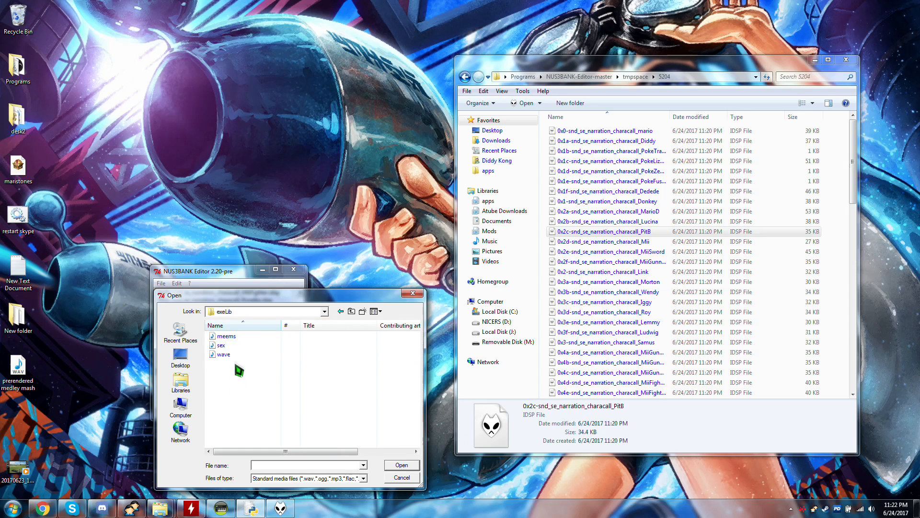
double_click(236, 346)
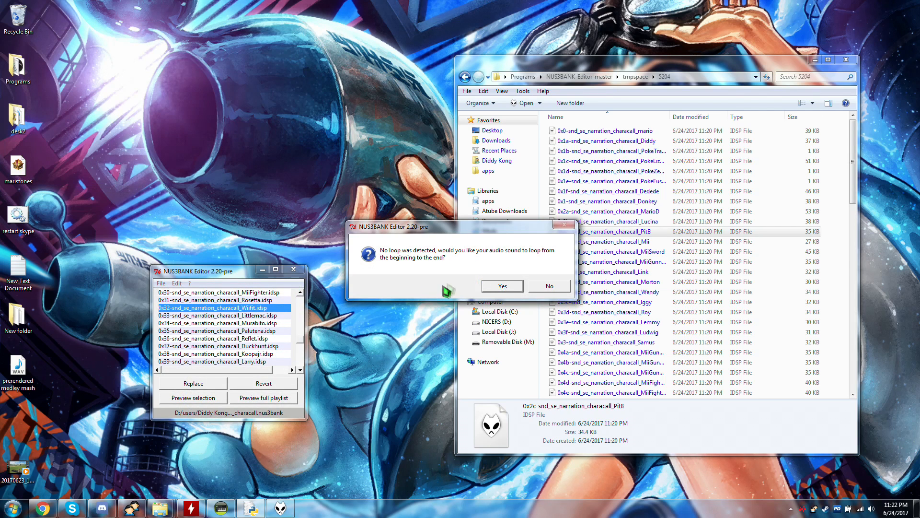
Decline looping the audio and confirm replacing 0x32-snd_se_narration_characall_Wiifit.idsp with wave.wav.
click(548, 287)
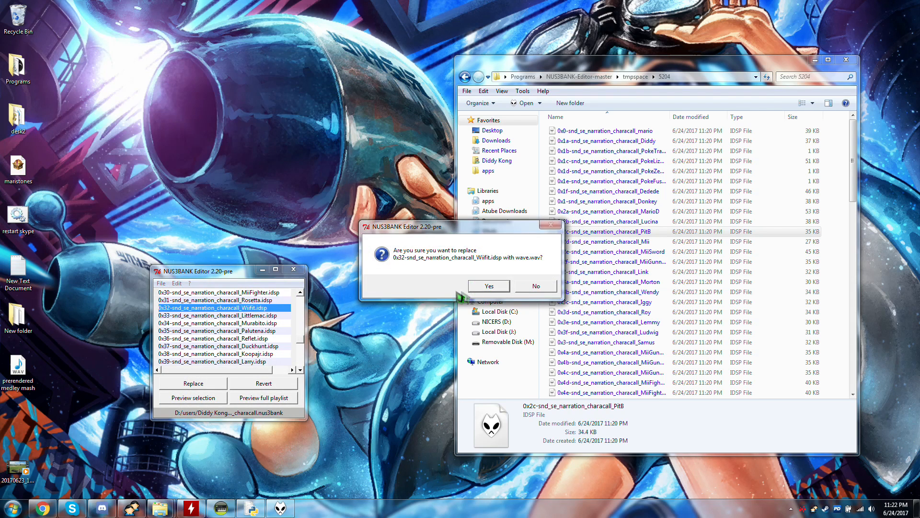
click(489, 287)
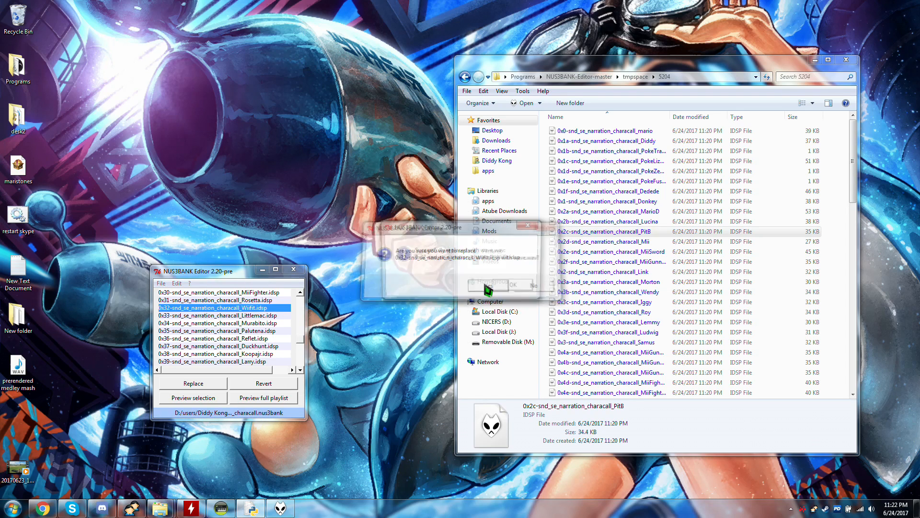
click(505, 287)
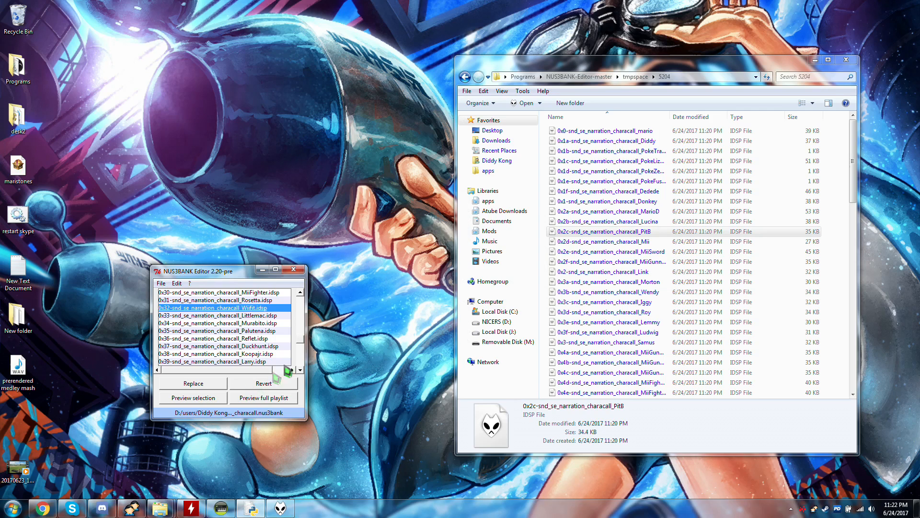
Go back to the exeLib folder and cut the renamed 0x32-snd_se_narration_characall_Wiifit IDSP file.
click(670, 233)
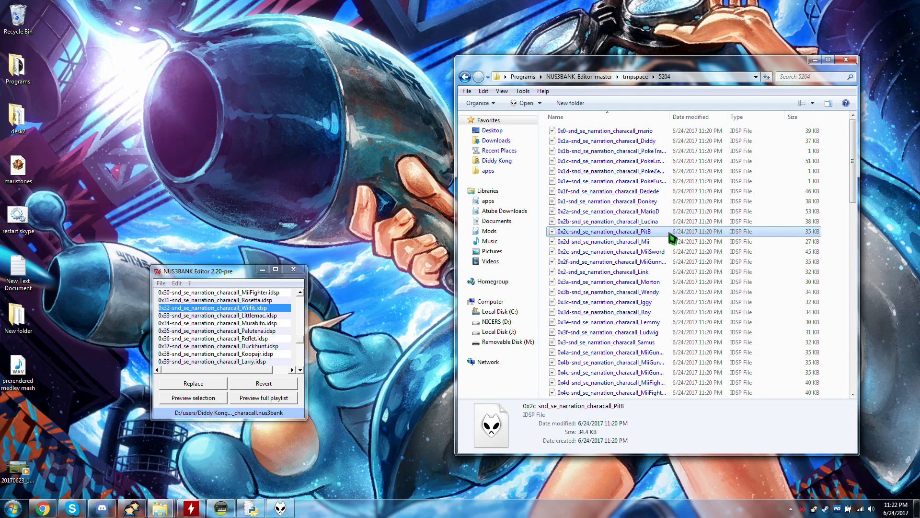
click(612, 212)
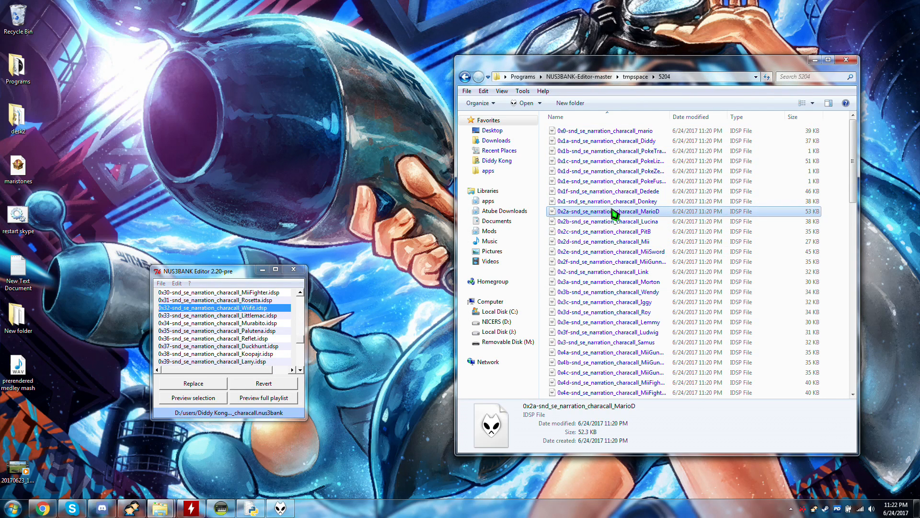
click(594, 78)
double_click(606, 131)
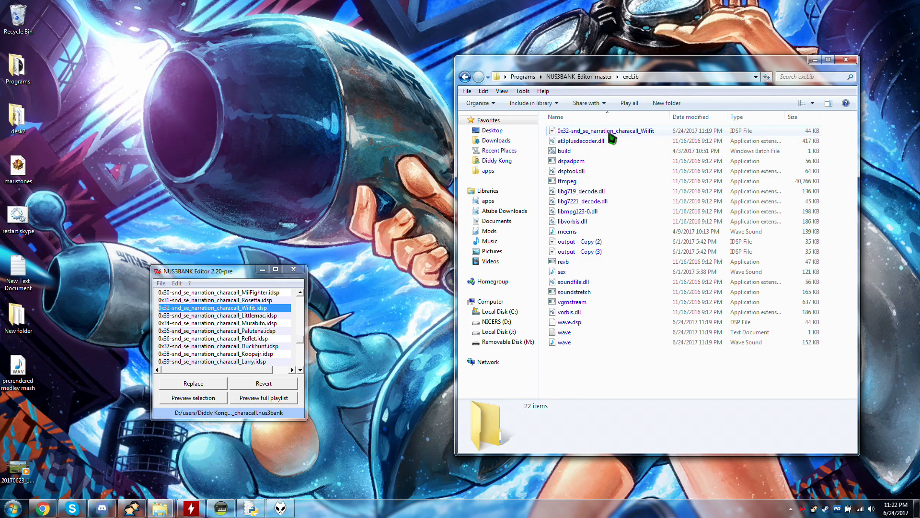
click(613, 137)
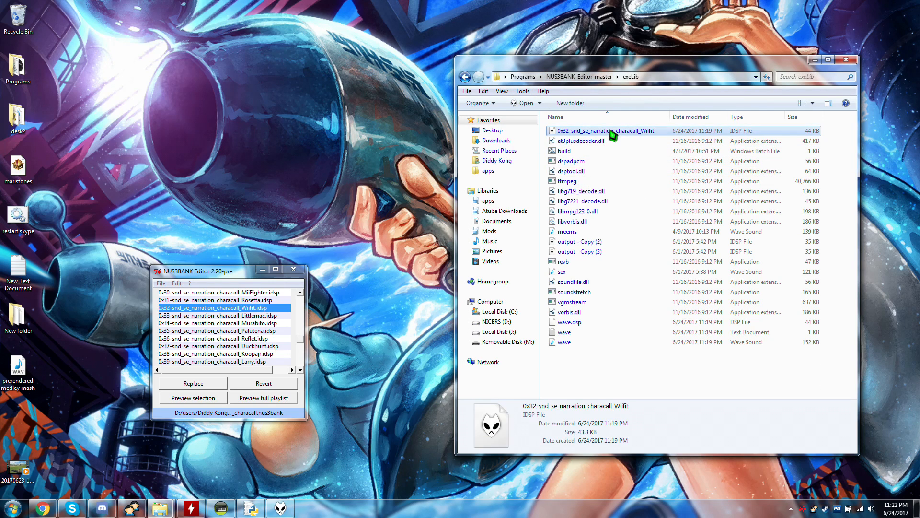
Move the cut Wiifit IDSP file into the 5204 folder under tmpspace, replacing the existing file of the same name.
click(579, 76)
double_click(566, 153)
double_click(584, 136)
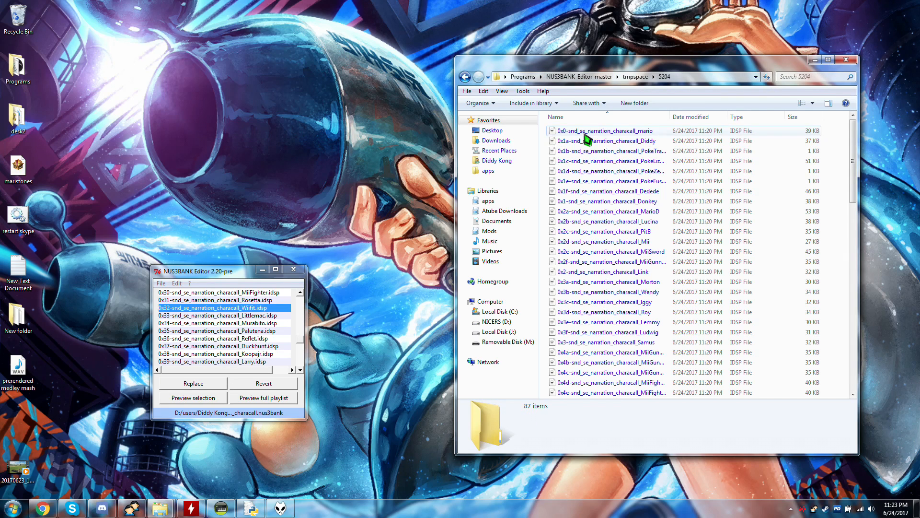
click(602, 193)
key(ctrl+v)
click(436, 209)
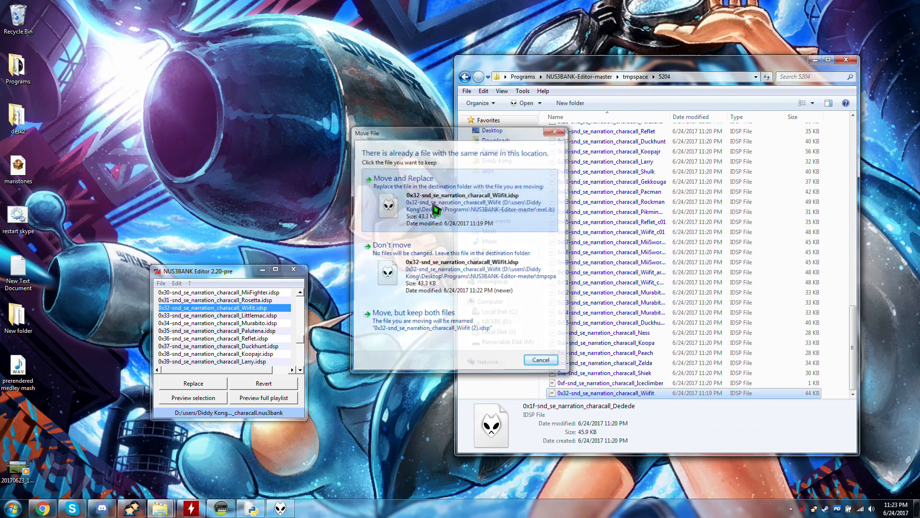
Save the characall NUS3BANK file in NUS3BANK Editor and close the save message.
click(248, 317)
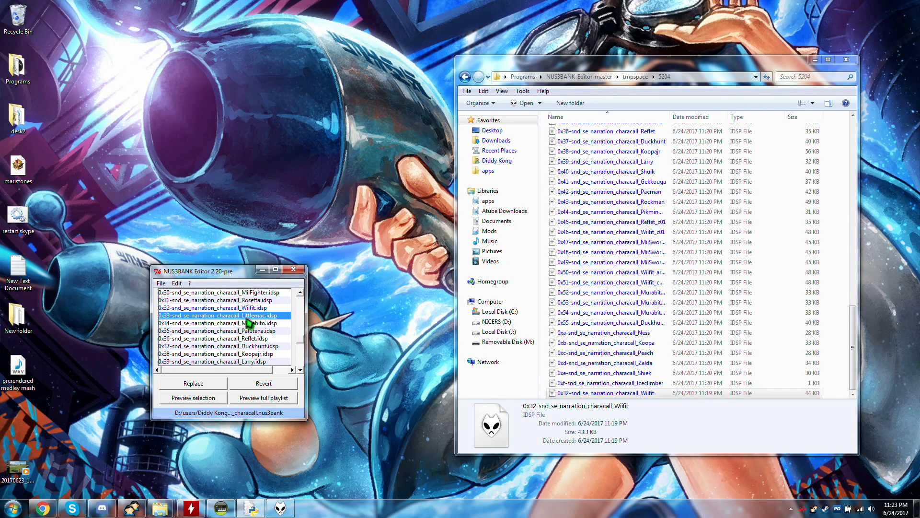
key(ctrl+s)
click(543, 288)
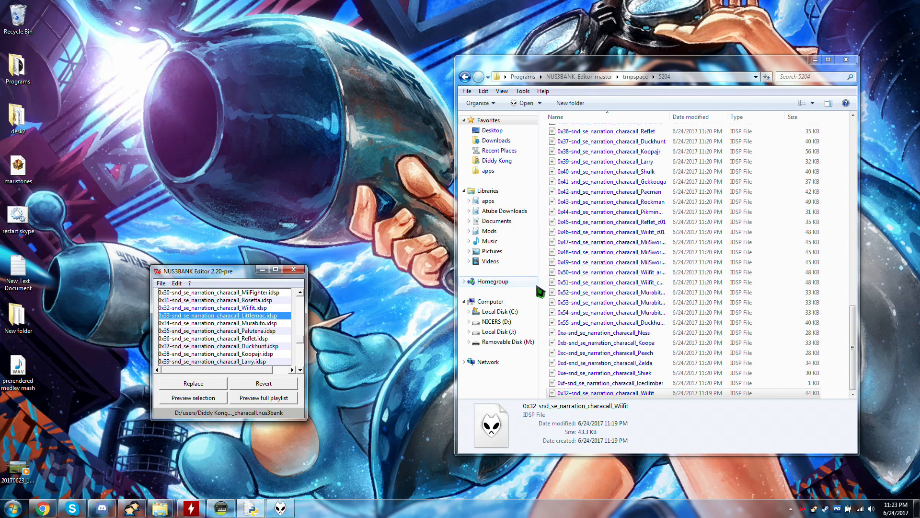